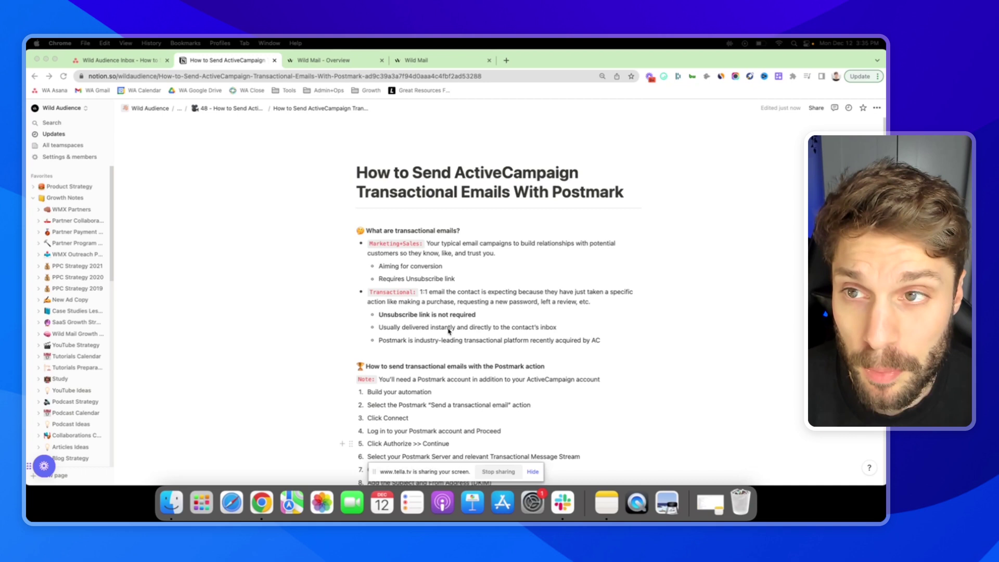
Review the guide's Marketing+Sales, Transactional and Postmark steps sections.
{"action": "left_click", "coordinate": [371, 244]}
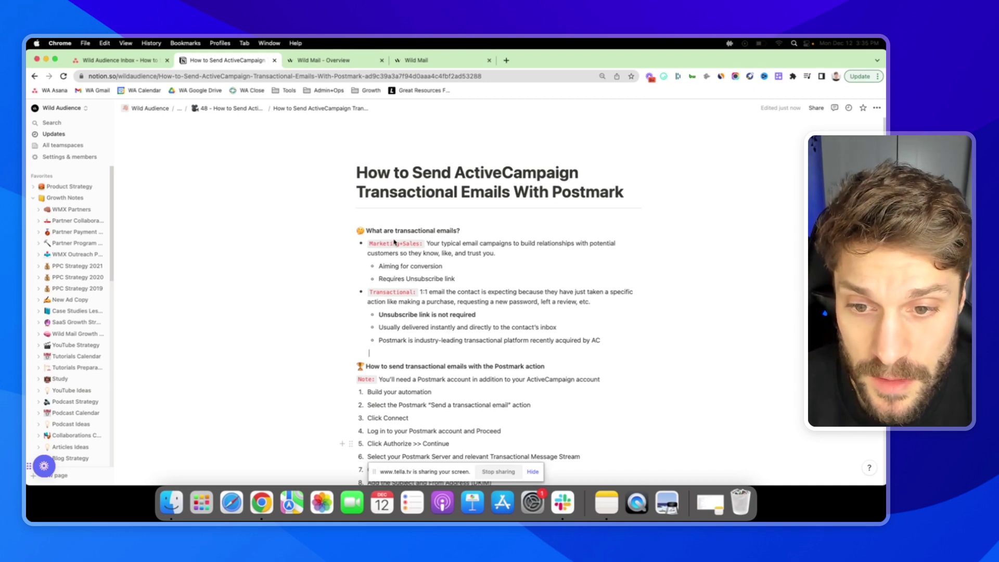
{"action": "left_click_drag", "start_coordinate": [371, 244], "coordinate": [420, 244]}
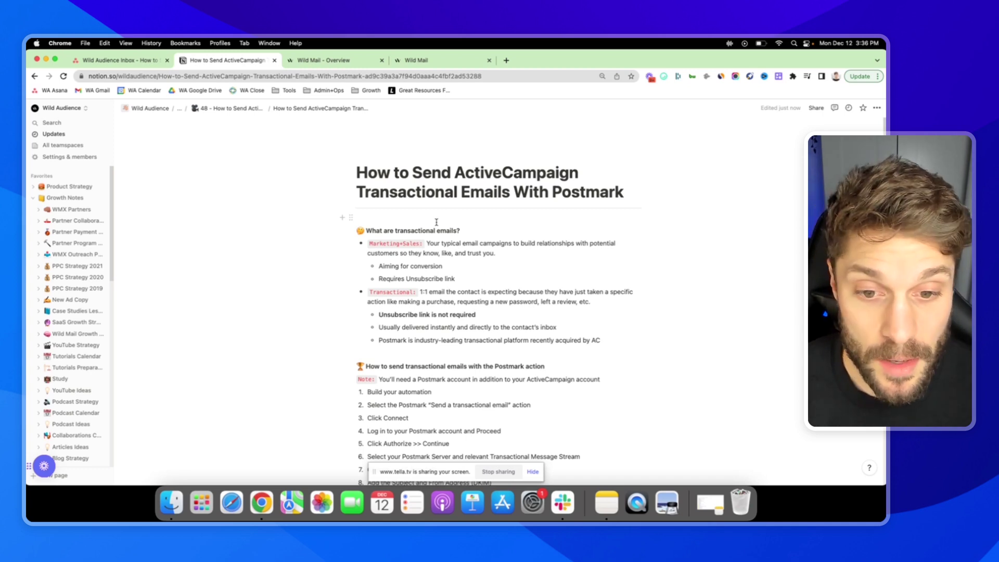
{"action": "scroll", "coordinate": [437, 223], "scroll_direction": "down", "scroll_amount": 1}
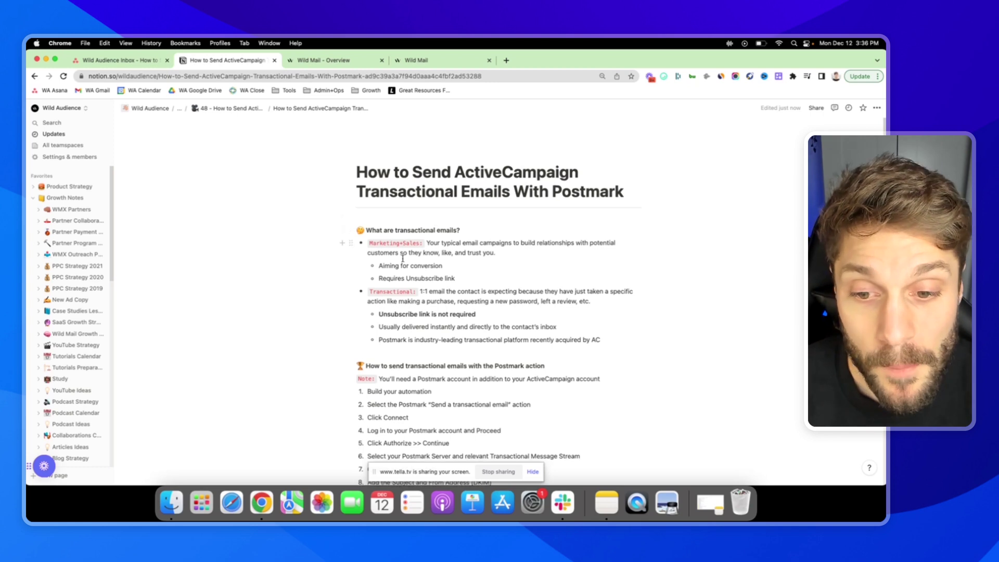
{"action": "scroll", "coordinate": [431, 296], "scroll_direction": "down", "scroll_amount": 2}
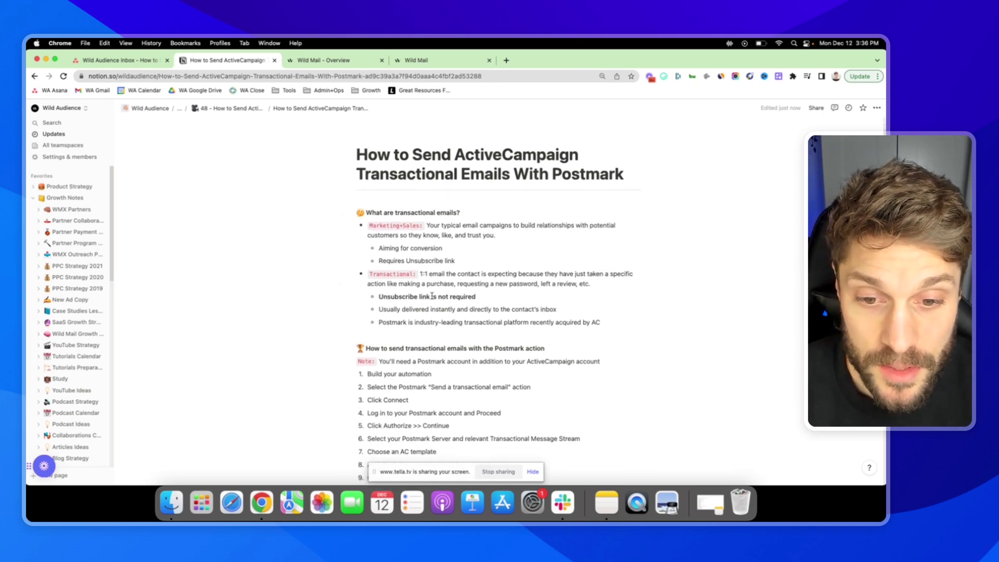
{"action": "scroll", "coordinate": [432, 295], "scroll_direction": "down", "scroll_amount": 1}
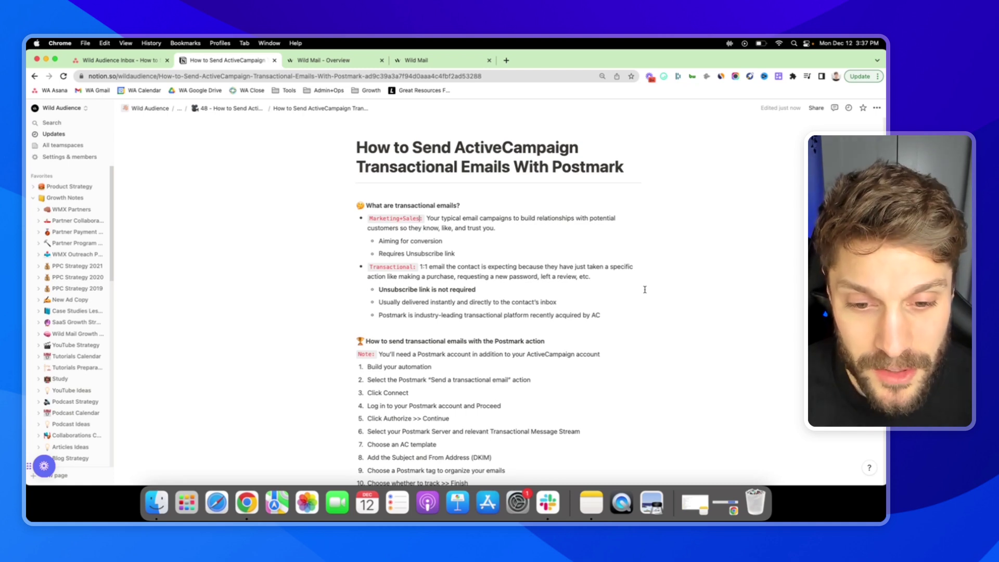
{"action": "scroll", "coordinate": [463, 271], "scroll_direction": "down", "scroll_amount": 1}
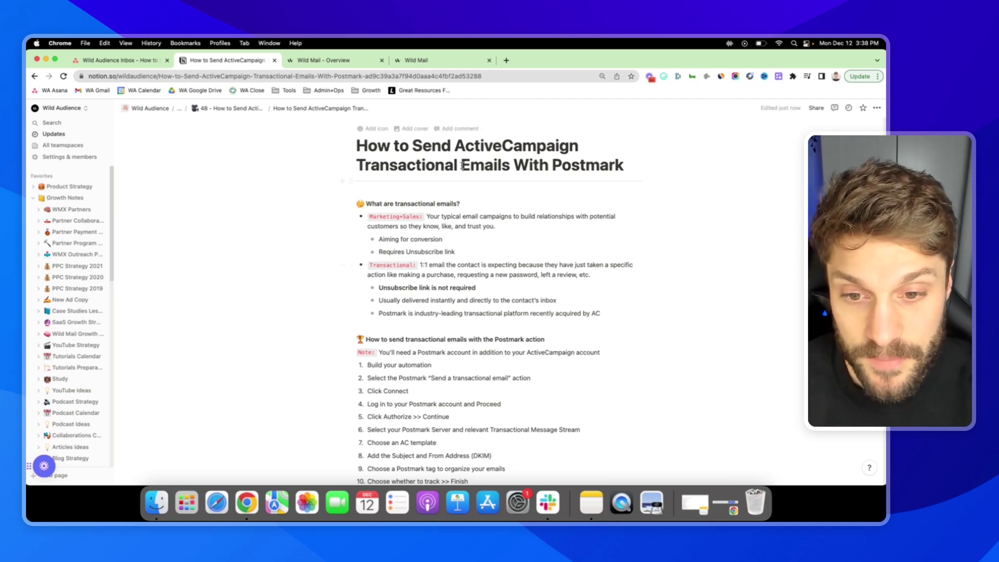
{"action": "triple_click", "coordinate": [408, 252]}
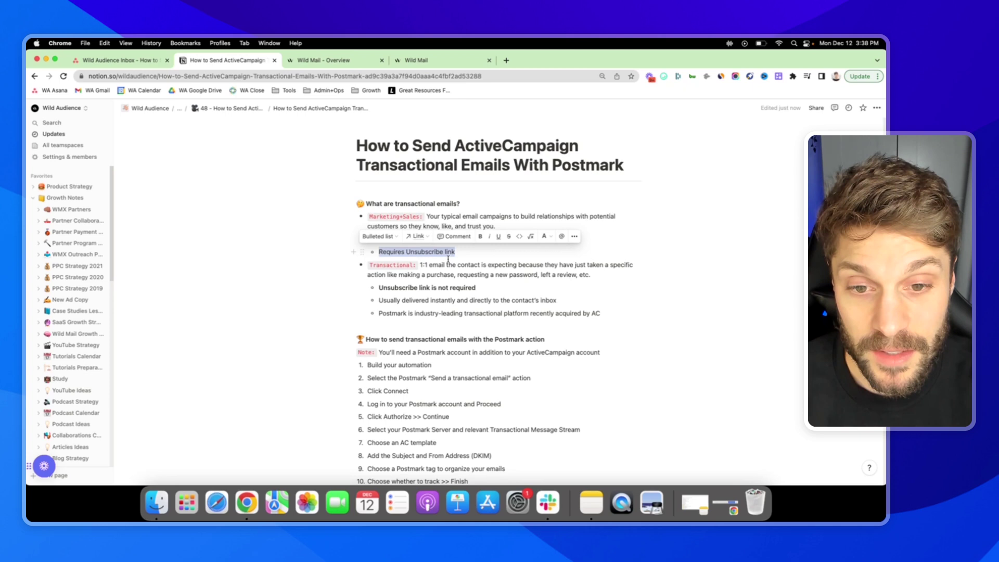
{"action": "left_click", "coordinate": [380, 287]}
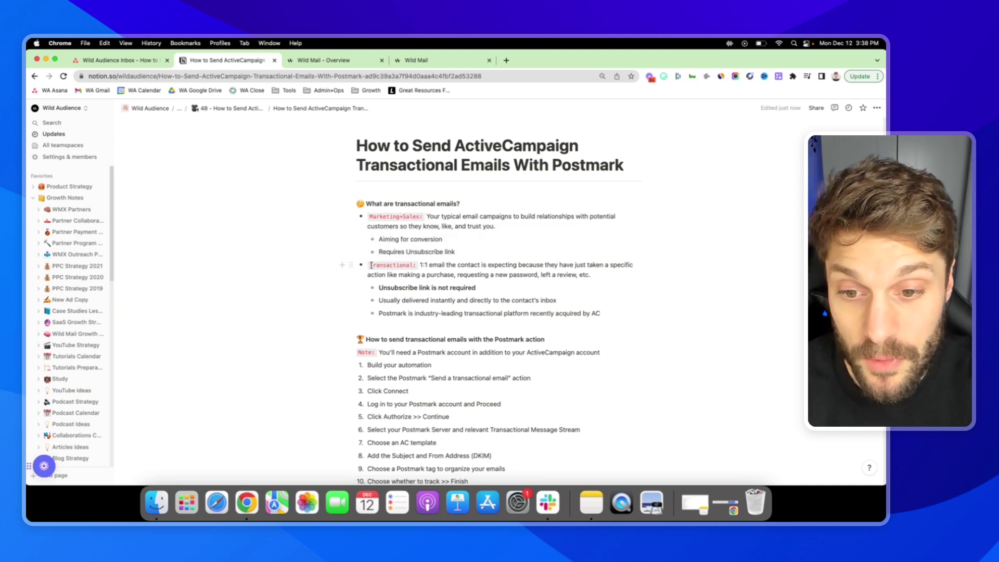
{"action": "left_click_drag", "start_coordinate": [371, 265], "coordinate": [481, 284]}
{"action": "left_click", "coordinate": [481, 284]}
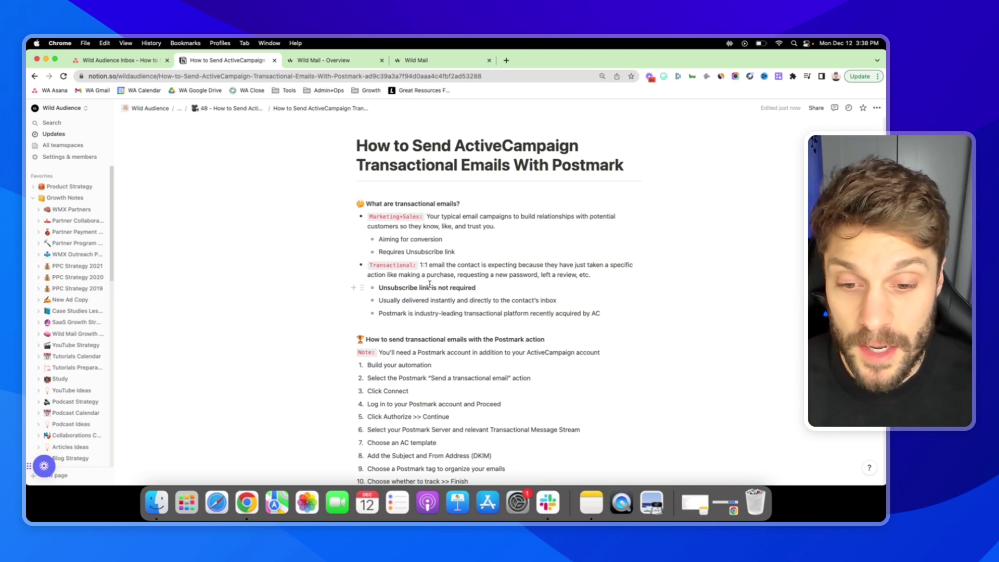
{"action": "scroll", "coordinate": [390, 210], "scroll_direction": "down", "scroll_amount": 5}
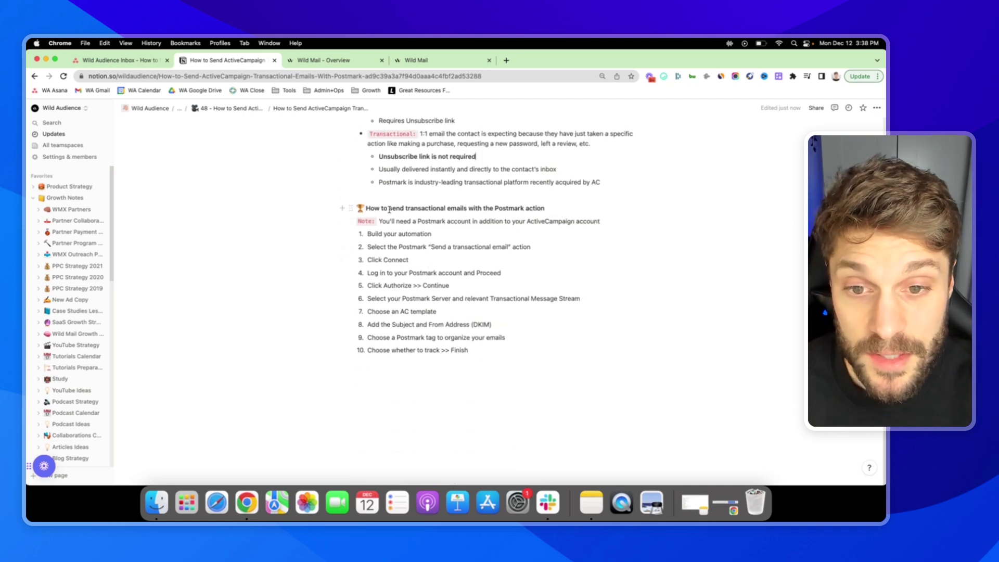
{"action": "left_click", "coordinate": [482, 209]}
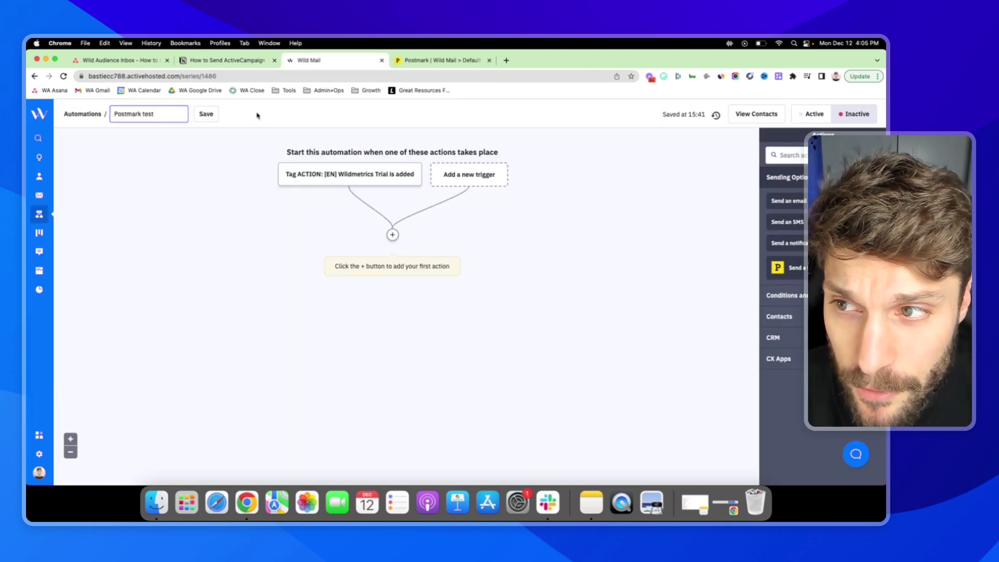
Delete the existing Wildmetrics Trial tag start trigger.
{"action": "left_click", "coordinate": [257, 115]}
{"action": "left_click", "coordinate": [374, 177]}
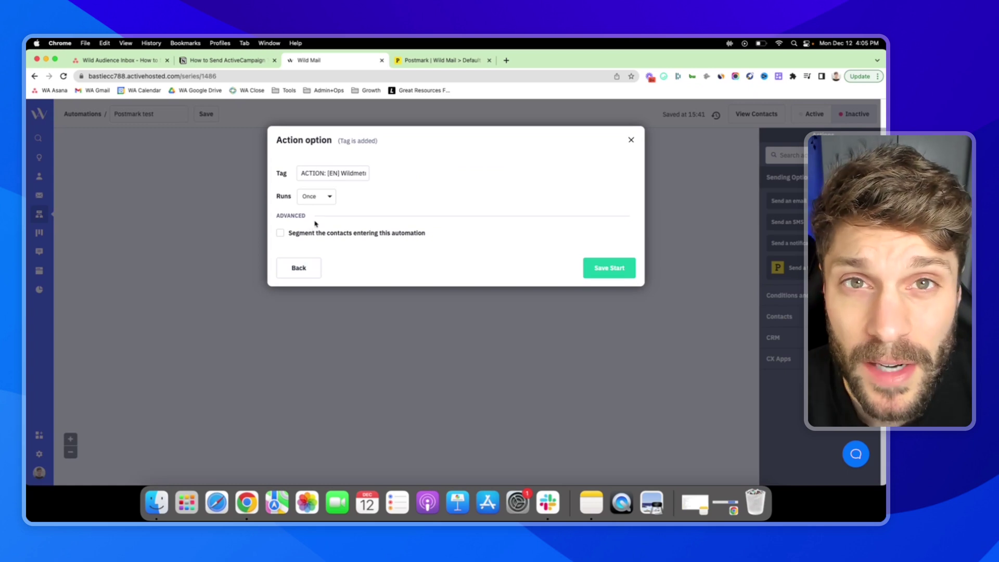
{"action": "left_click", "coordinate": [632, 141]}
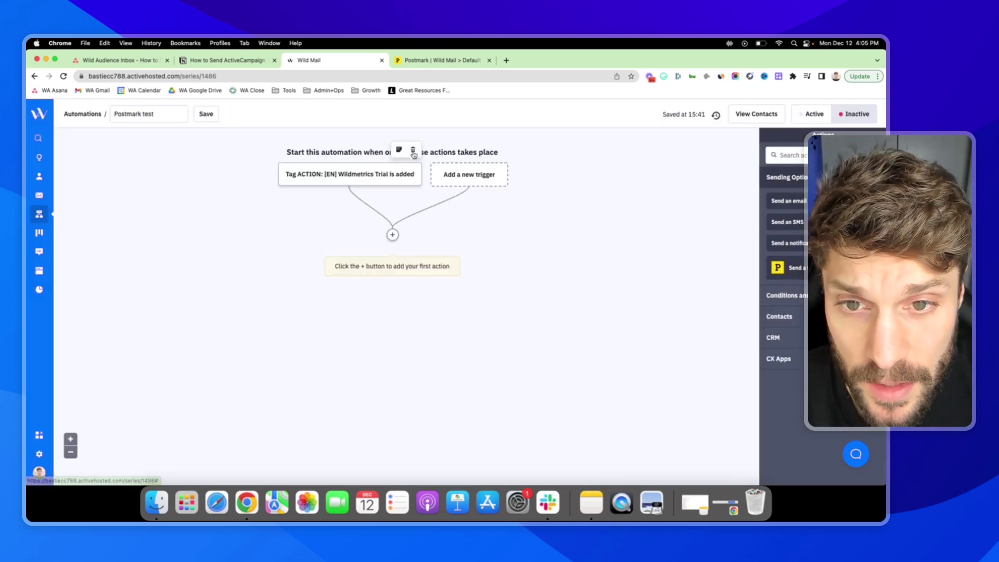
{"action": "left_click", "coordinate": [414, 151]}
{"action": "left_click", "coordinate": [519, 129]}
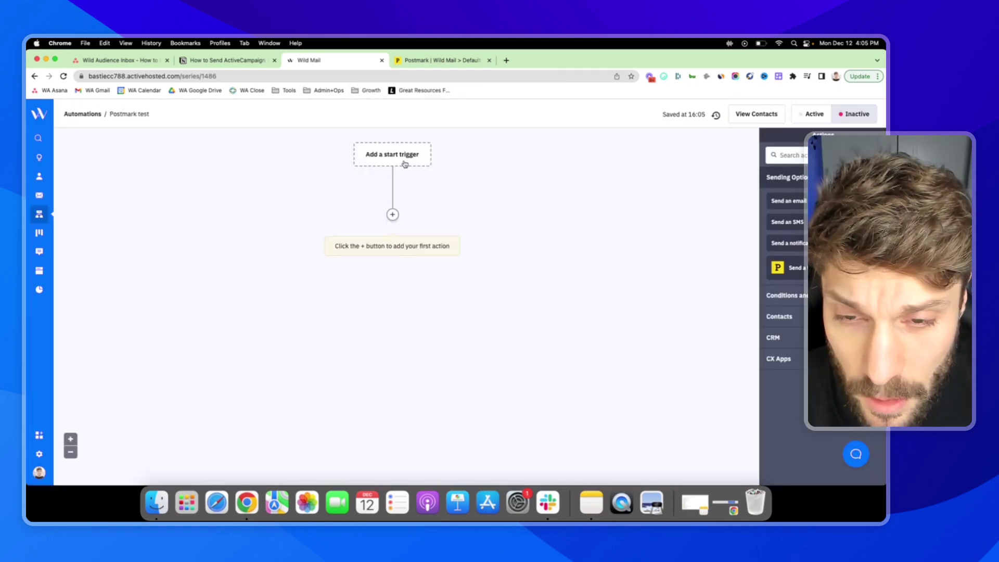
Add a Tag is added start trigger for ACTION: [EN] Wild Mail Trial.
{"action": "left_click", "coordinate": [404, 159]}
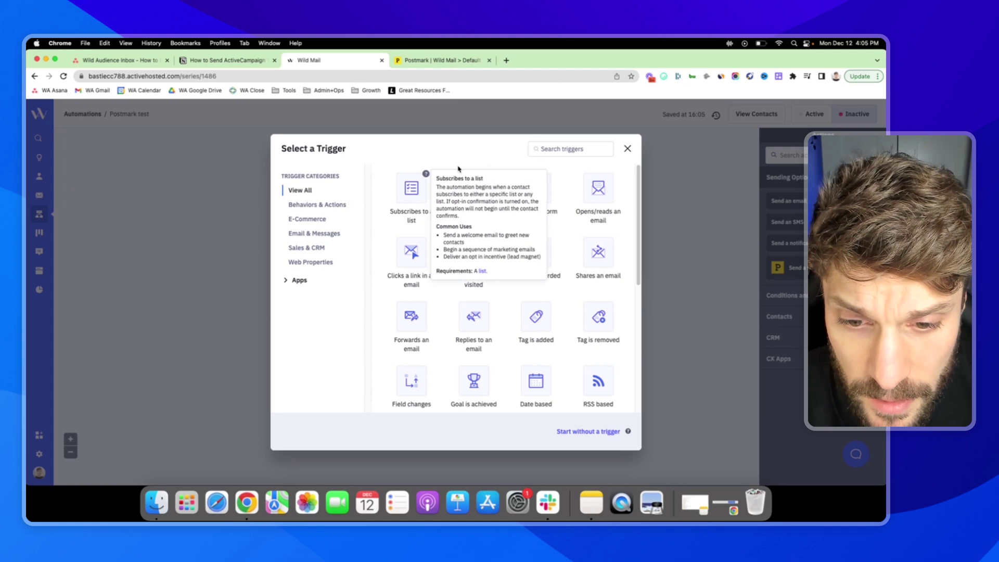
{"action": "left_click", "coordinate": [541, 323]}
{"action": "left_click_drag", "start_coordinate": [330, 173], "coordinate": [364, 174]}
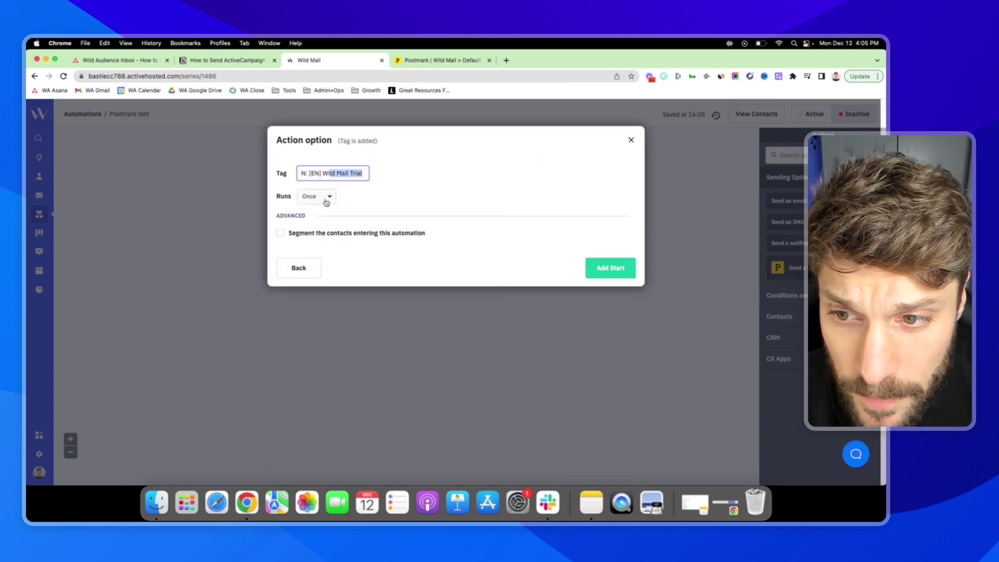
{"action": "left_click", "coordinate": [608, 269]}
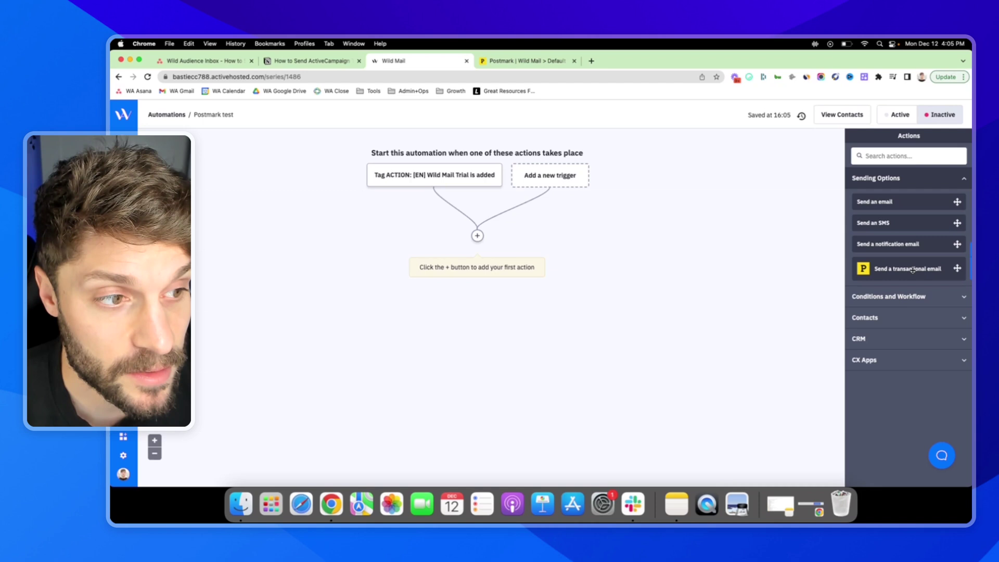
Add a Send a transactional email step after the trigger and connect a new Postmark account.
{"action": "left_click_drag", "start_coordinate": [898, 268], "coordinate": [500, 237]}
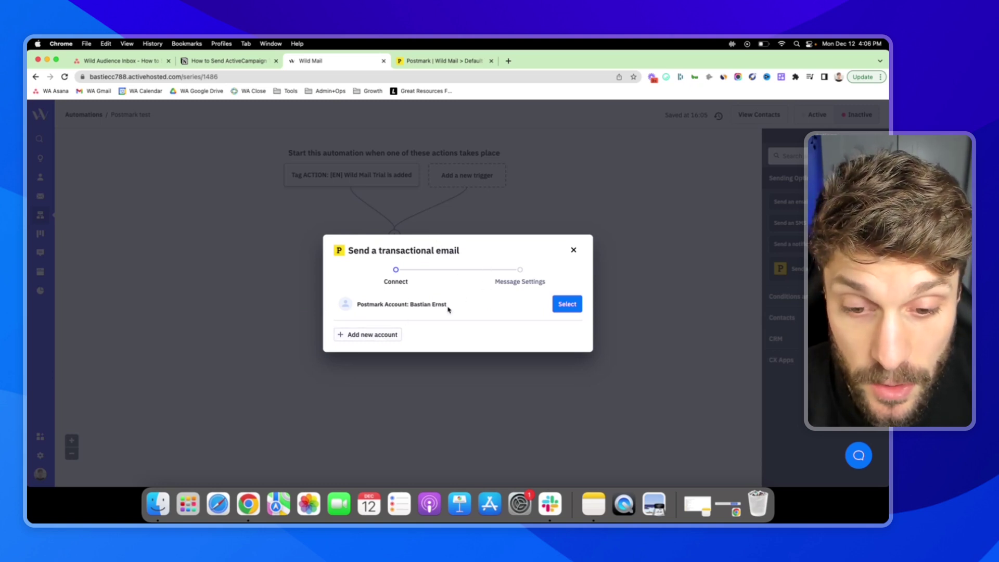
{"action": "mouse_move", "coordinate": [447, 305]}
{"action": "left_mouse_down"}
{"action": "mouse_move", "coordinate": [365, 305]}
{"action": "mouse_move", "coordinate": [447, 305]}
{"action": "left_mouse_up"}
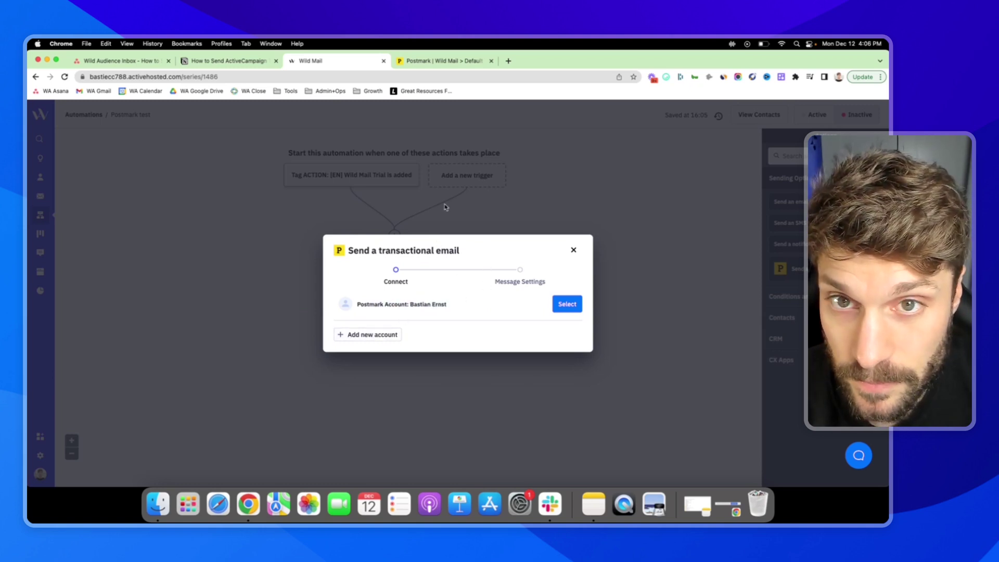
{"action": "left_click", "coordinate": [380, 336]}
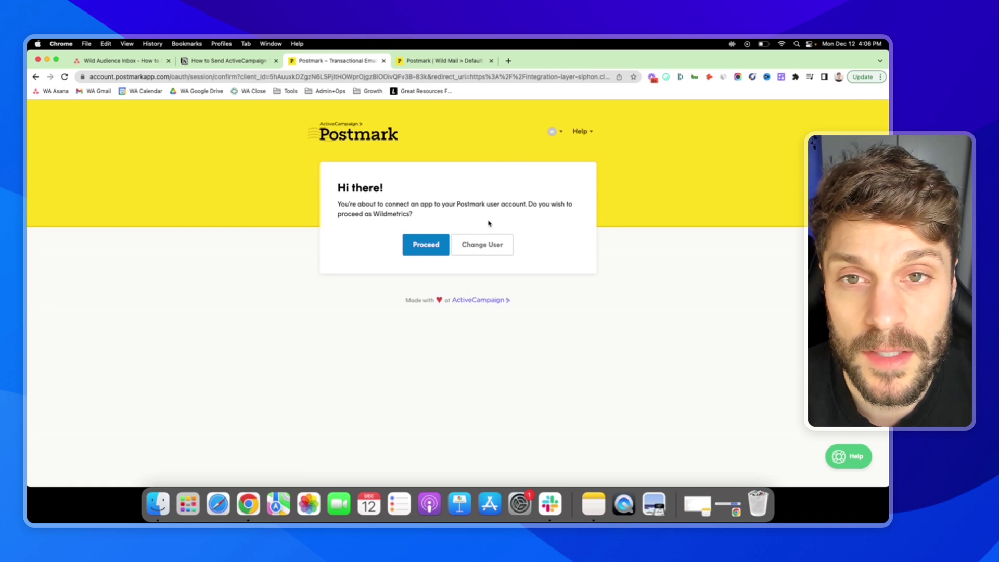
{"action": "key", "text": "super+bracketleft"}
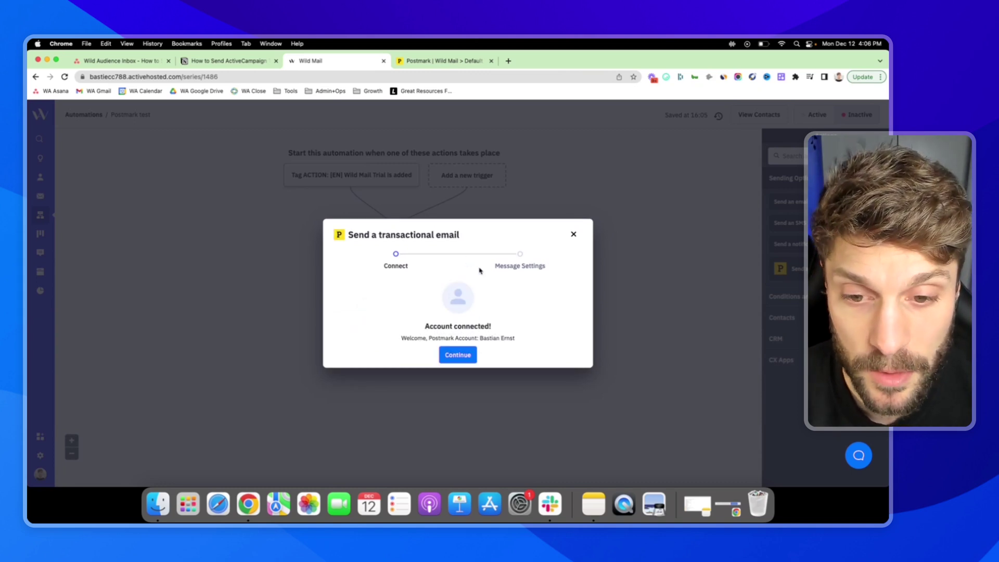
{"action": "left_click", "coordinate": [229, 61]}
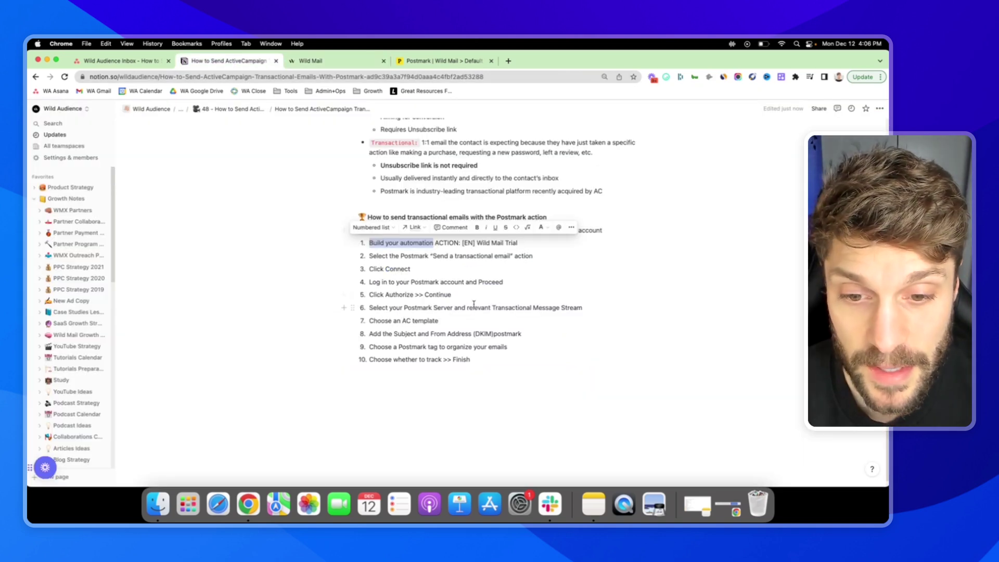
{"action": "left_click", "coordinate": [395, 263]}
{"action": "left_click_drag", "start_coordinate": [374, 282], "coordinate": [490, 285]}
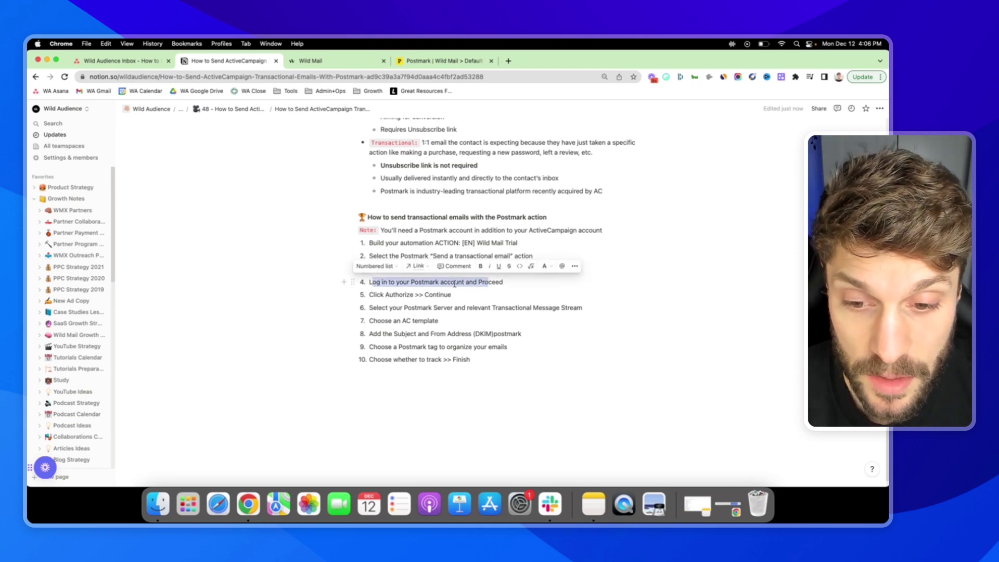
{"action": "left_click_drag", "start_coordinate": [372, 297], "coordinate": [419, 295]}
{"action": "left_click", "coordinate": [419, 296]}
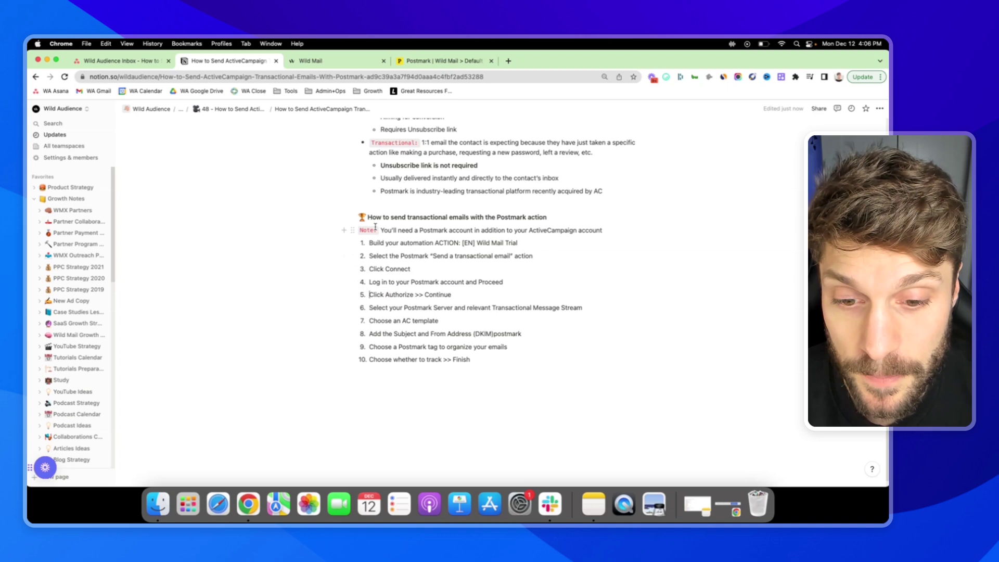
{"action": "left_click", "coordinate": [333, 63]}
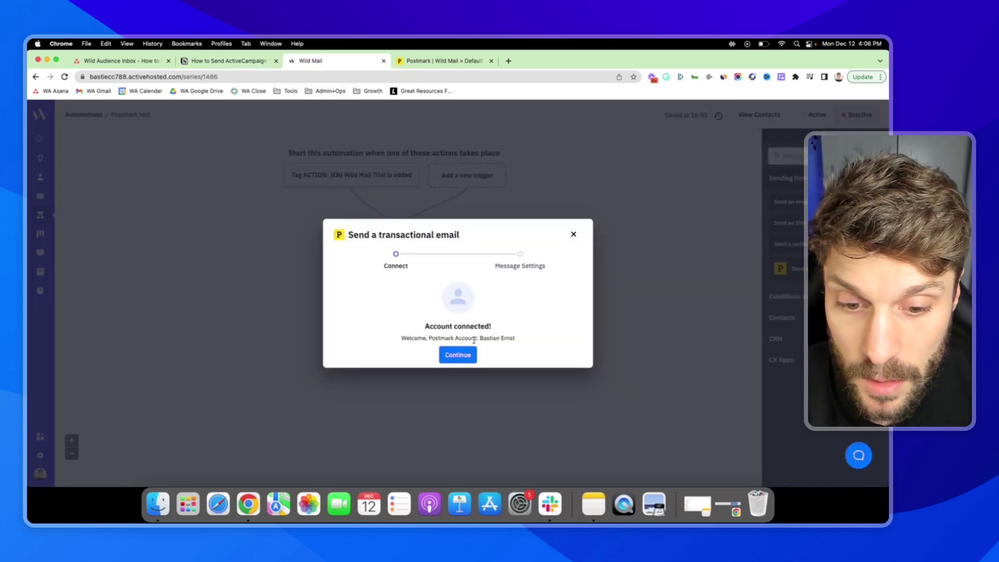
Choose Wild Mail as the Postmark Server, then check Postmark's Servers list.
{"action": "left_click", "coordinate": [461, 356]}
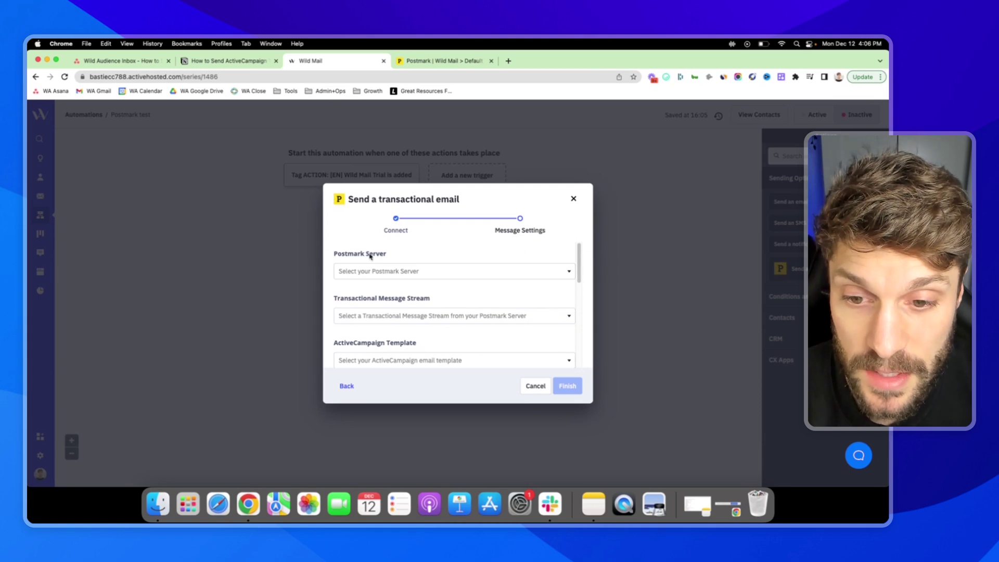
{"action": "left_click", "coordinate": [456, 272]}
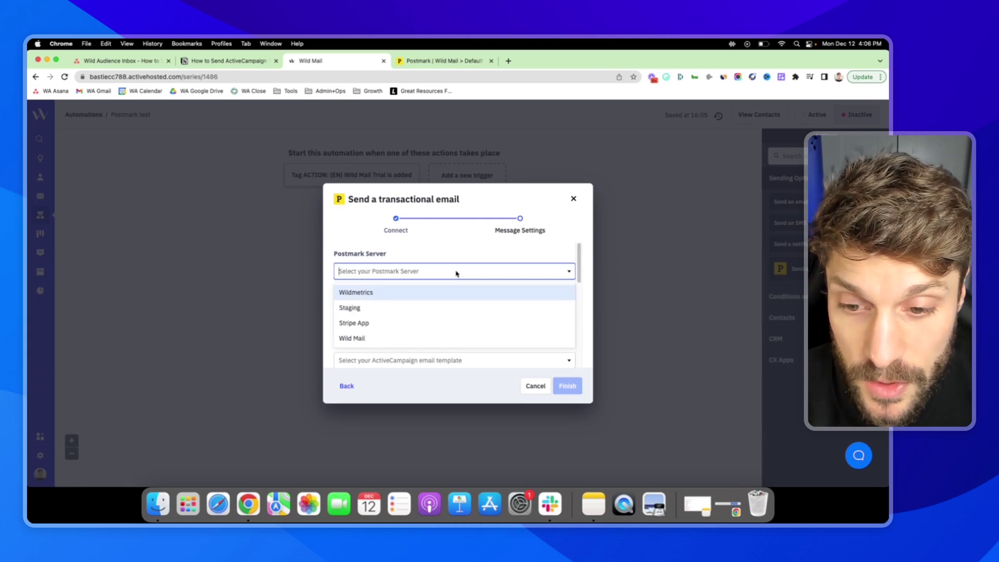
{"action": "left_click", "coordinate": [372, 343]}
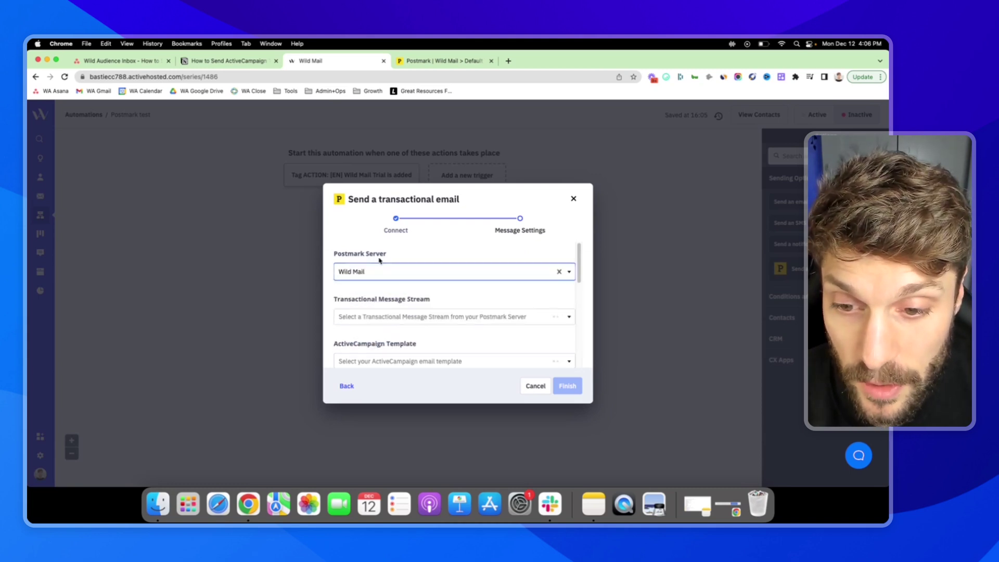
{"action": "scroll", "coordinate": [405, 260], "scroll_direction": "down", "scroll_amount": 1}
{"action": "scroll", "coordinate": [405, 241], "scroll_direction": "up", "scroll_amount": 1}
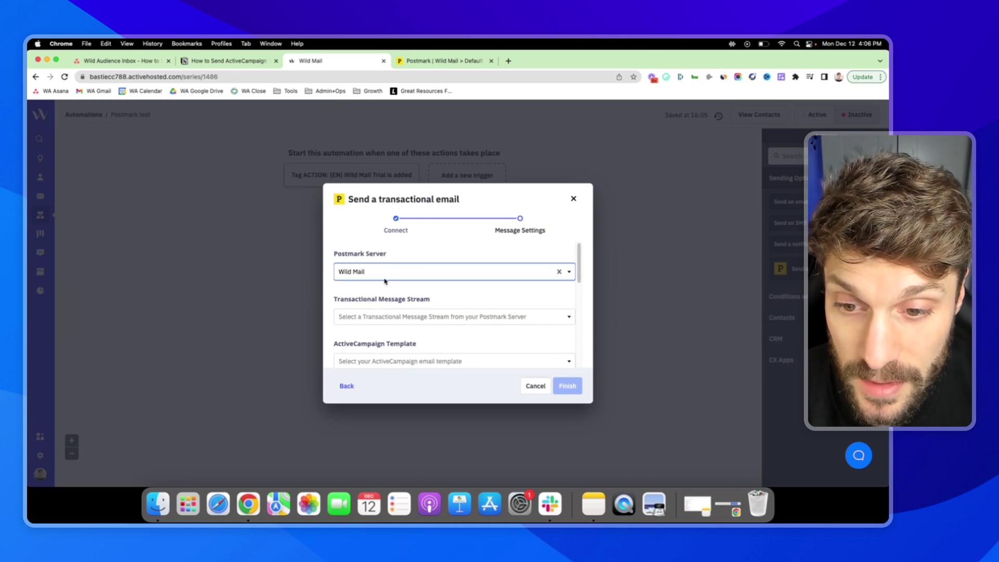
{"action": "key", "text": "ctrl+Tab"}
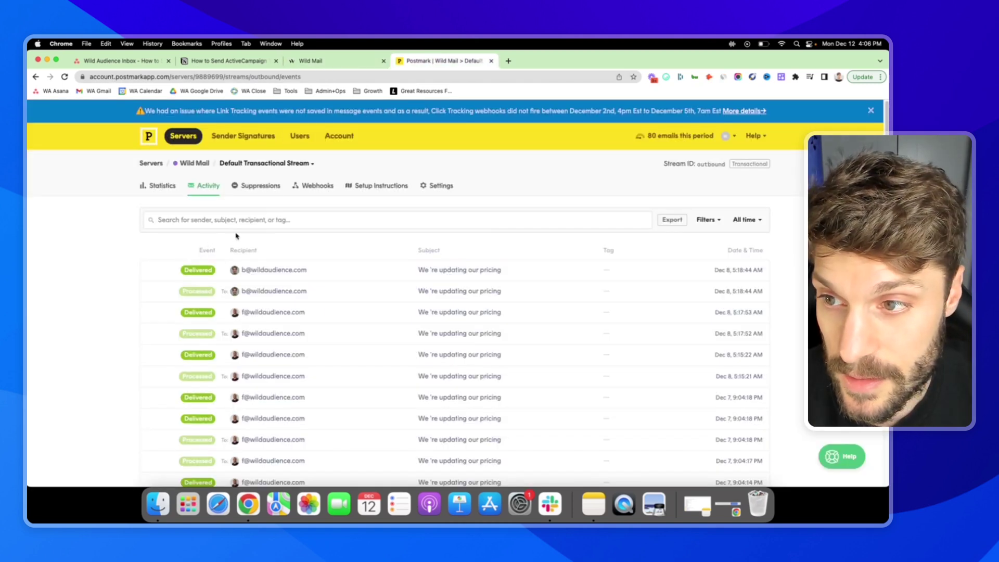
{"action": "left_click", "coordinate": [151, 164]}
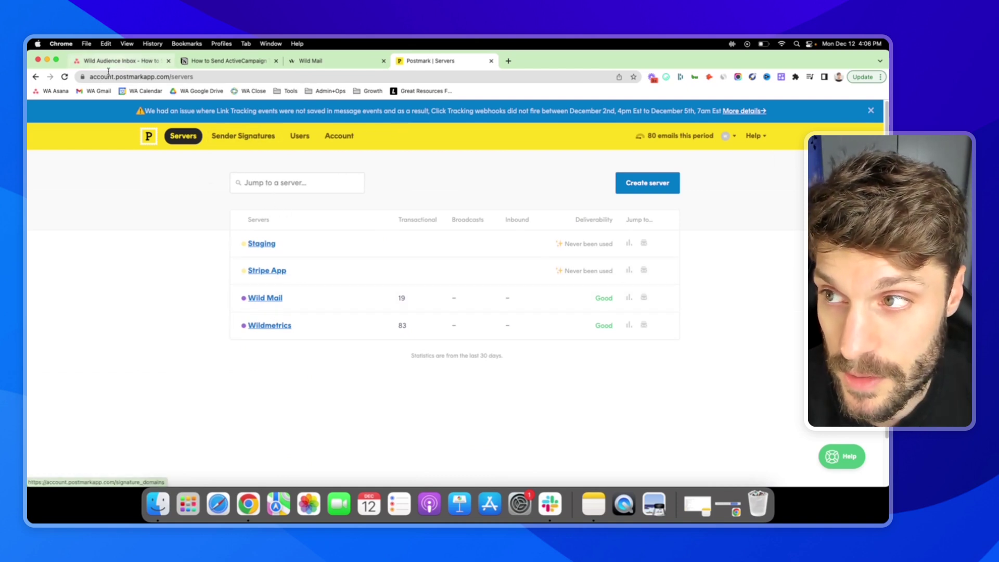
Select the Default Transactional Stream as the message stream.
{"action": "left_click", "coordinate": [328, 65]}
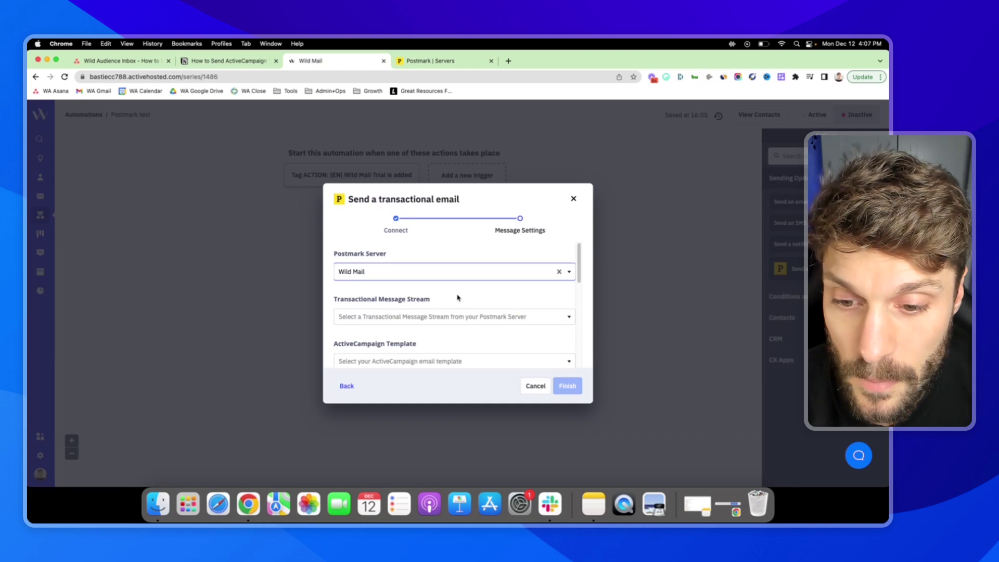
{"action": "scroll", "coordinate": [385, 305], "scroll_direction": "down", "scroll_amount": 1}
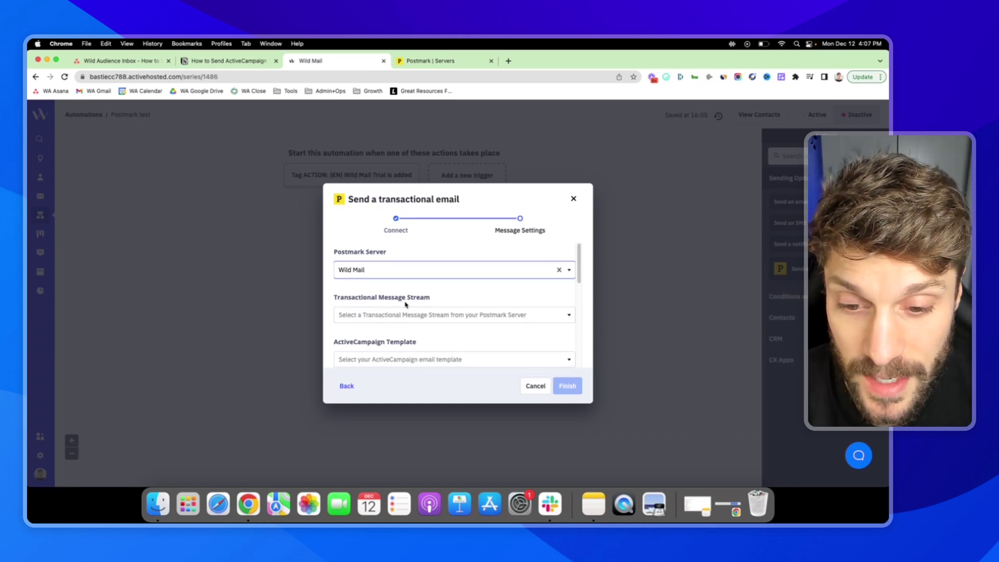
{"action": "left_click", "coordinate": [439, 315]}
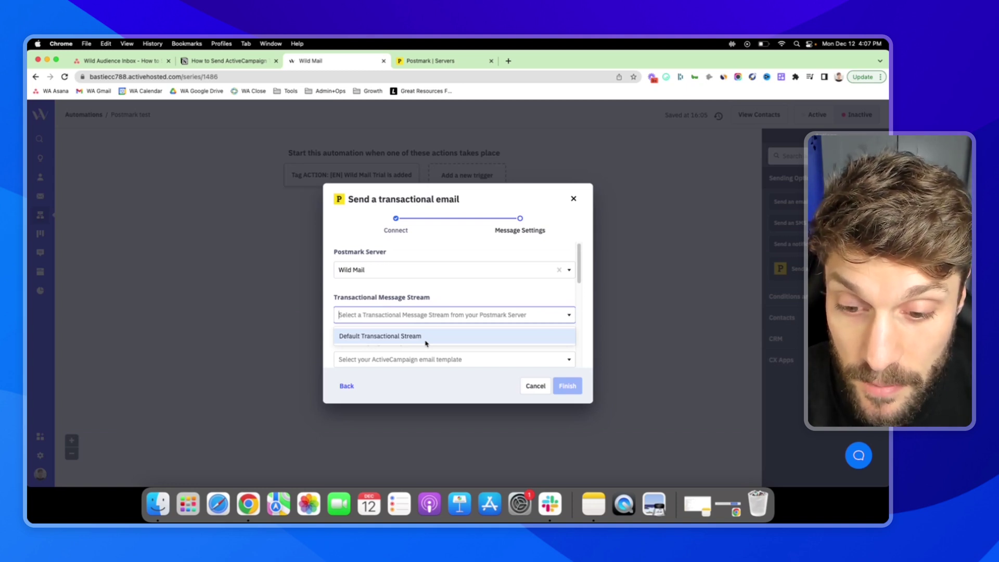
{"action": "left_click", "coordinate": [425, 338]}
{"action": "scroll", "coordinate": [406, 308], "scroll_direction": "down", "scroll_amount": 1}
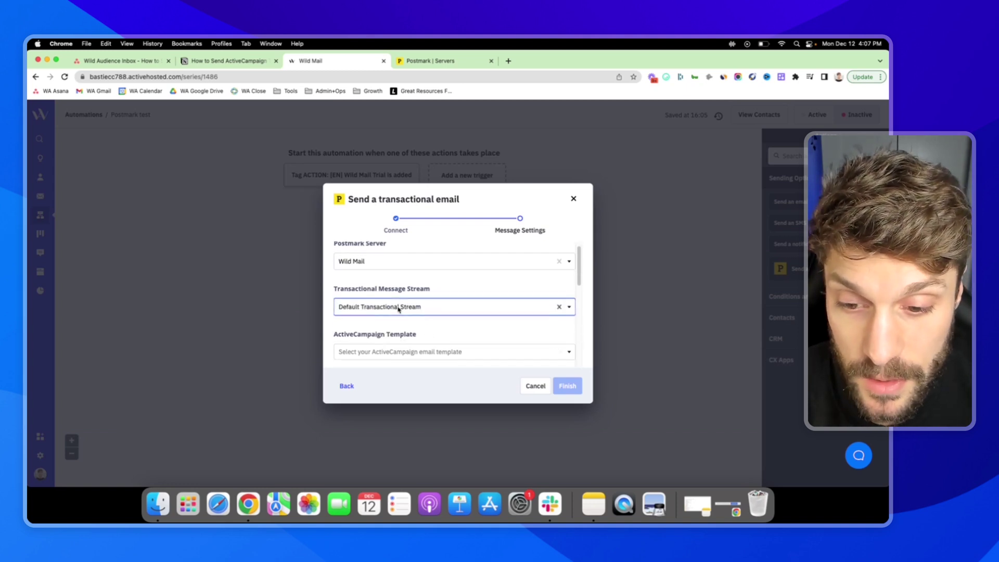
{"action": "scroll", "coordinate": [410, 313], "scroll_direction": "down", "scroll_amount": 4}
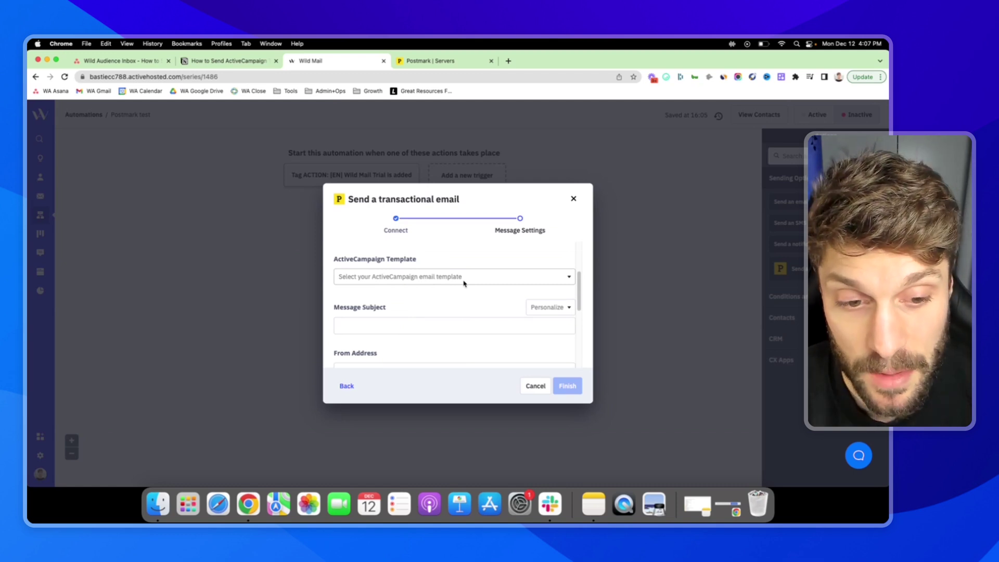
Choose the Text Email template and enter the subject 'Welcome!'.
{"action": "left_click", "coordinate": [480, 279]}
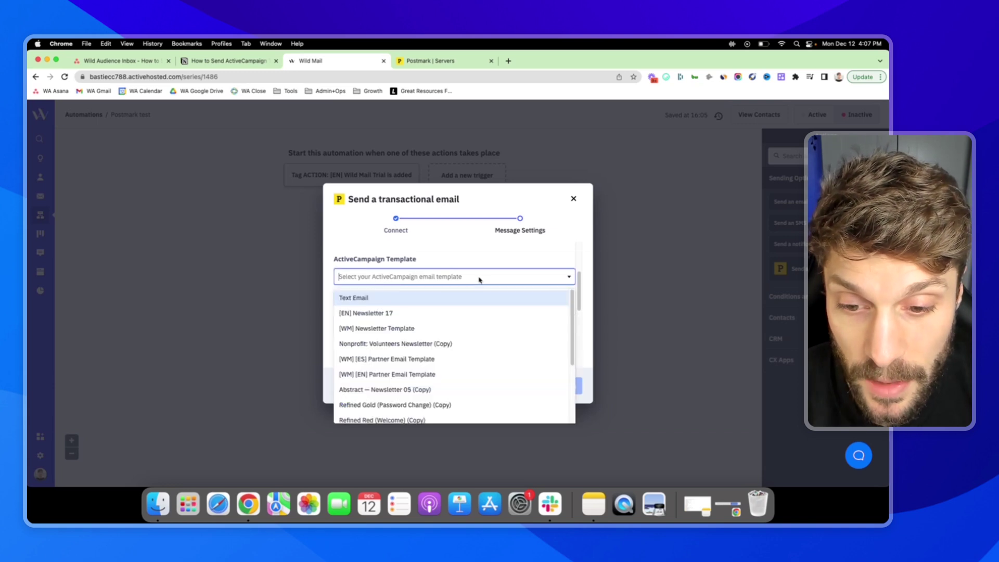
{"action": "left_click", "coordinate": [385, 299]}
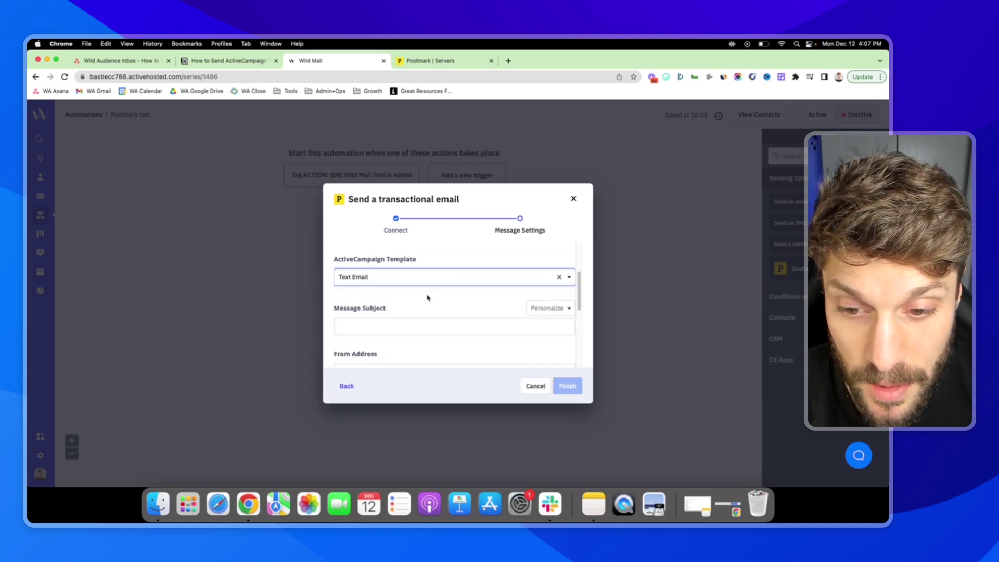
{"action": "scroll", "coordinate": [455, 306], "scroll_direction": "down", "scroll_amount": 1}
{"action": "left_click", "coordinate": [405, 316]}
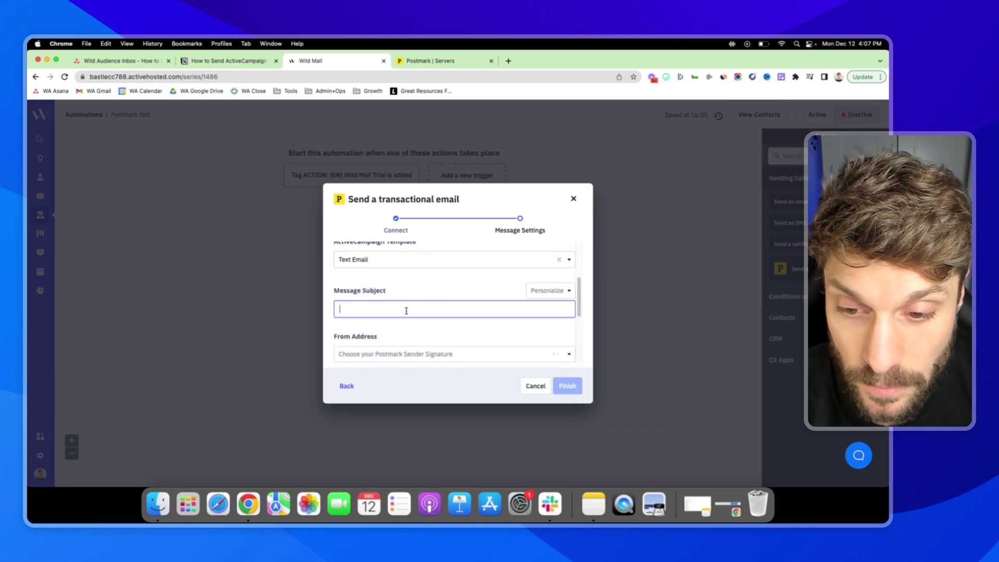
{"action": "type", "text": "Welcome!"}
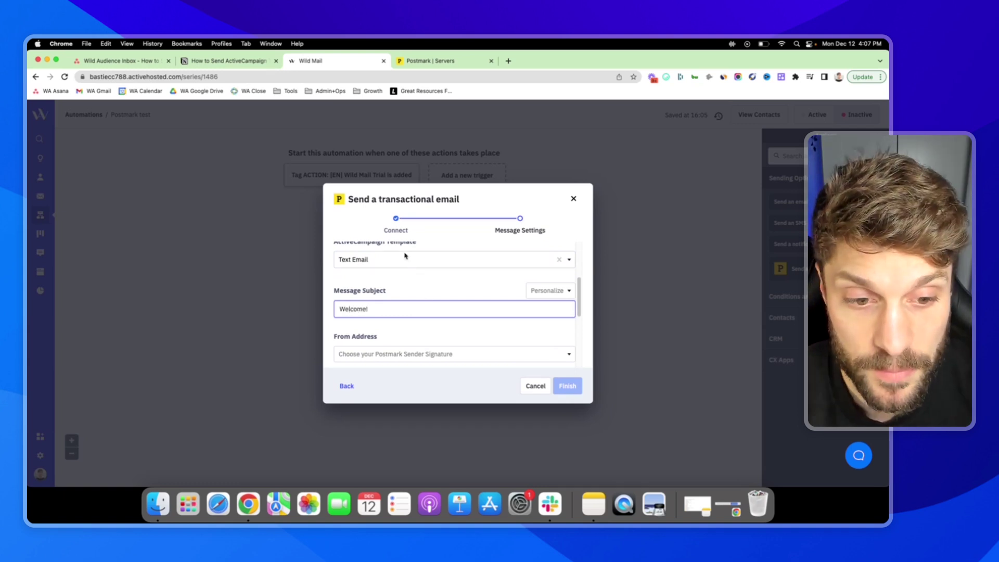
{"action": "left_click", "coordinate": [553, 295]}
{"action": "left_click", "coordinate": [474, 296]}
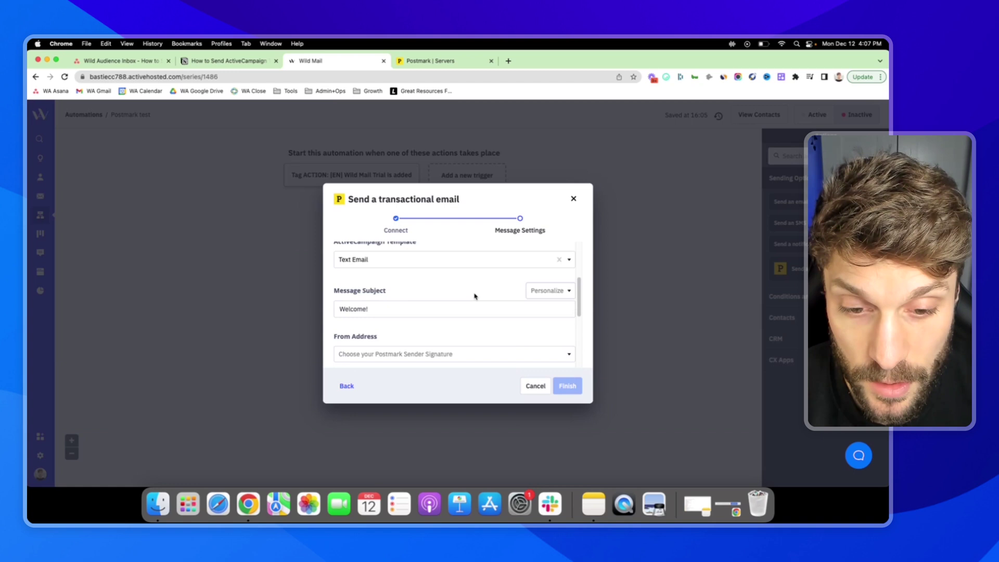
{"action": "scroll", "coordinate": [405, 310], "scroll_direction": "down", "scroll_amount": 2}
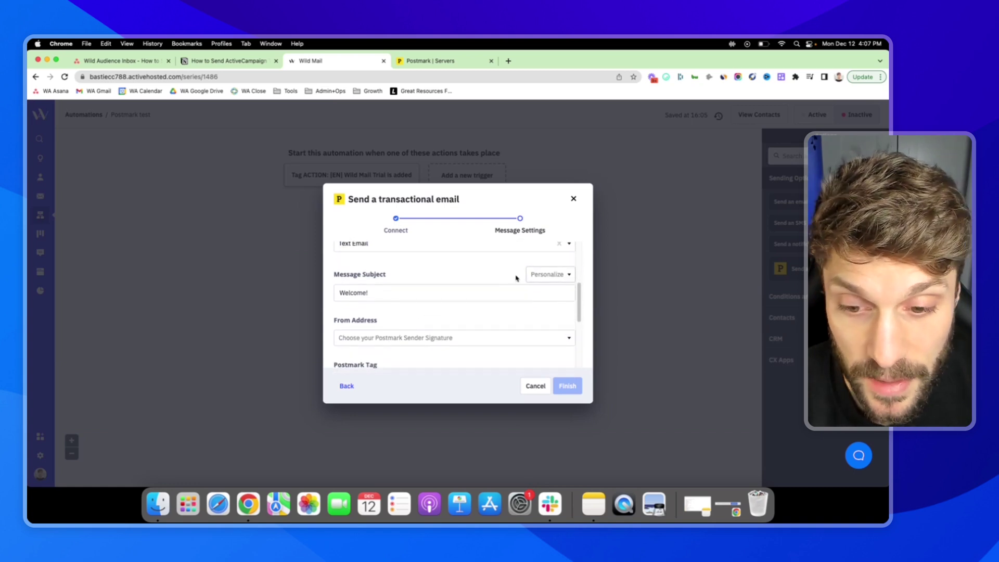
{"action": "scroll", "coordinate": [391, 319], "scroll_direction": "down", "scroll_amount": 4}
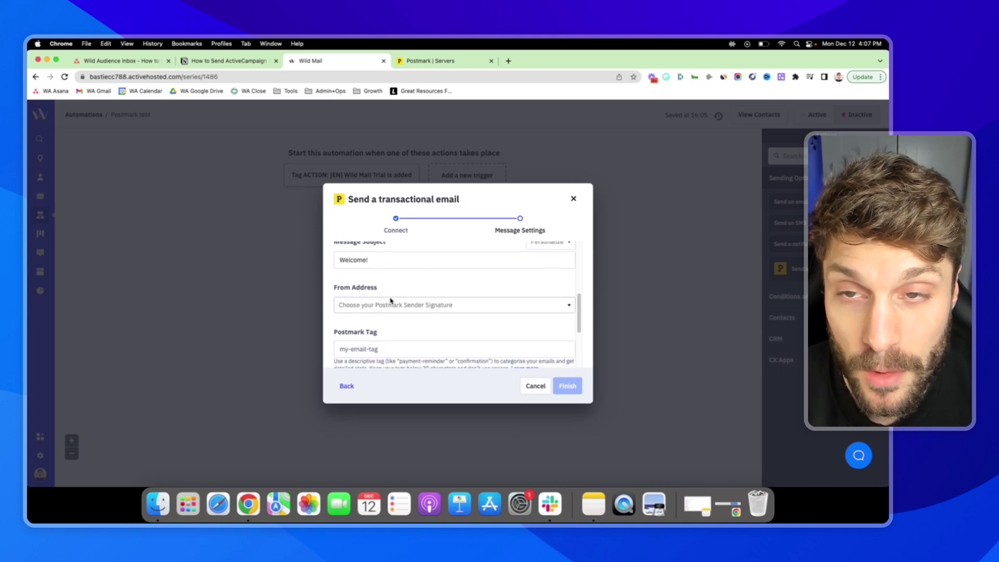
{"action": "key", "text": "ctrl+shift+Tab"}
Delete the stray word 'postmark' after '(DKIM)' in the guide's step 8.
{"action": "scroll", "coordinate": [400, 301], "scroll_direction": "down", "scroll_amount": 1}
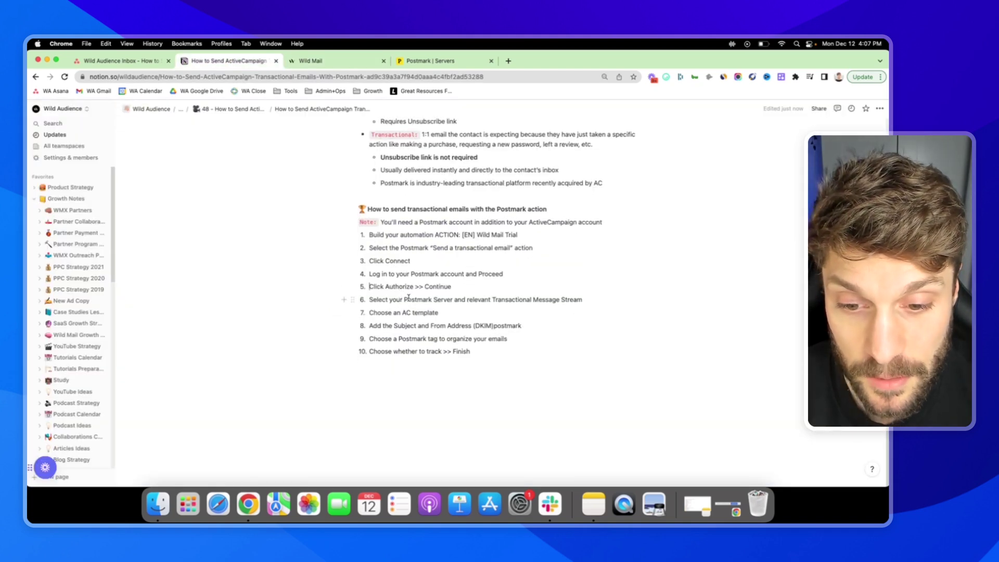
{"action": "left_click_drag", "start_coordinate": [370, 301], "coordinate": [582, 300]}
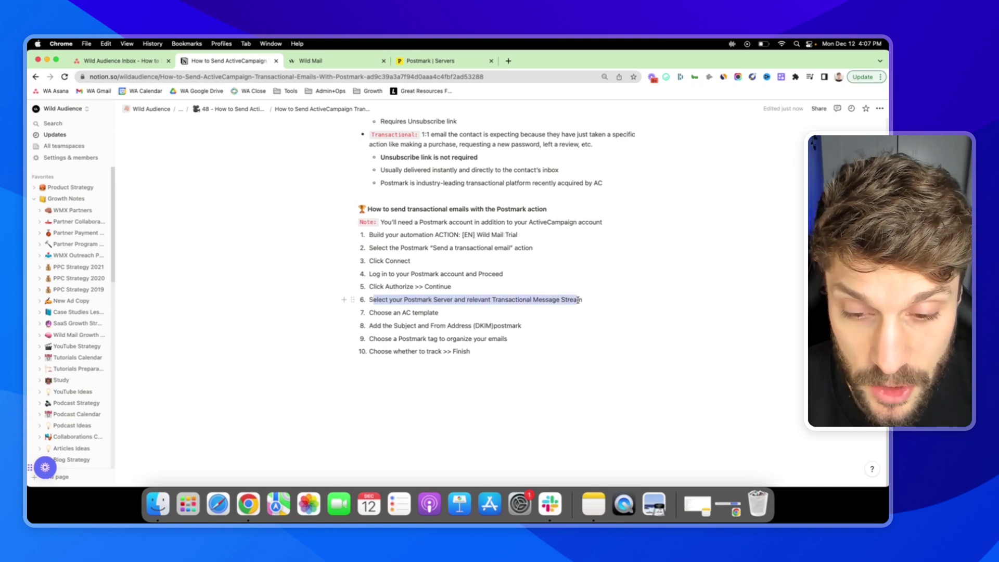
{"action": "left_click", "coordinate": [446, 315]}
{"action": "left_click_drag", "start_coordinate": [394, 312], "coordinate": [471, 326]}
{"action": "left_click", "coordinate": [400, 326]}
{"action": "left_click", "coordinate": [431, 326]}
{"action": "left_click", "coordinate": [447, 328]}
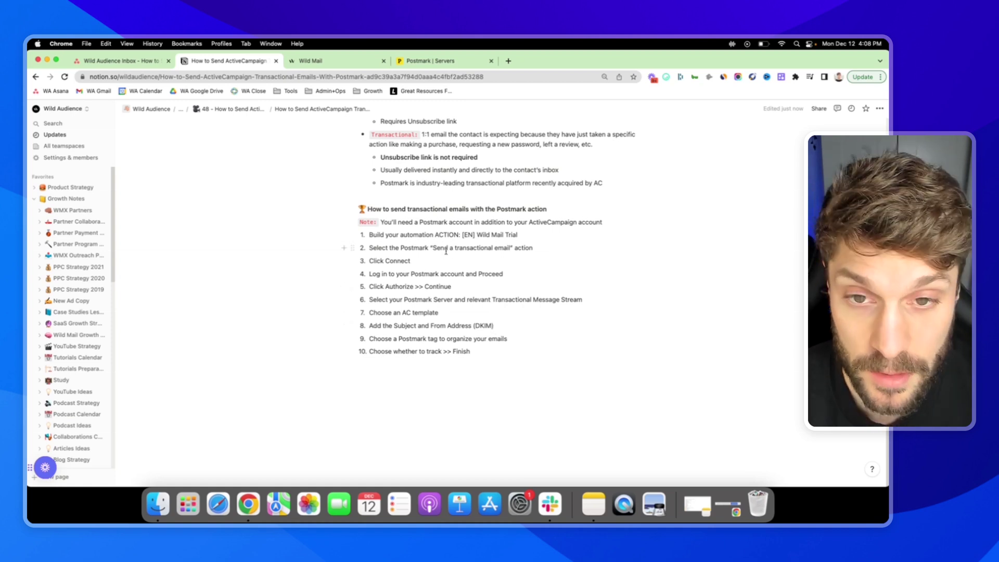
{"action": "left_click", "coordinate": [353, 64]}
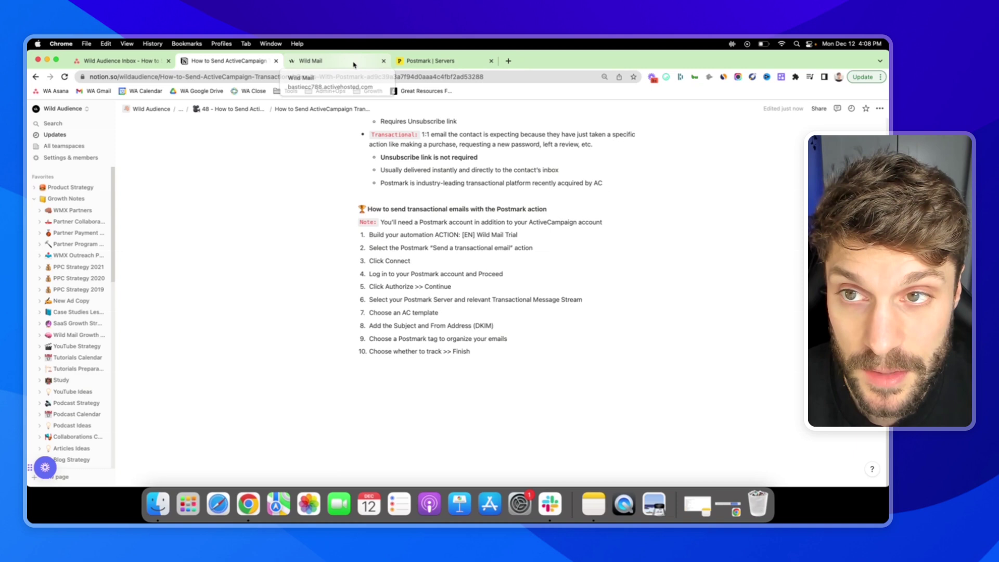
Set the From Address to the Wild Mail support sender signature.
{"action": "scroll", "coordinate": [425, 317], "scroll_direction": "up", "scroll_amount": 3}
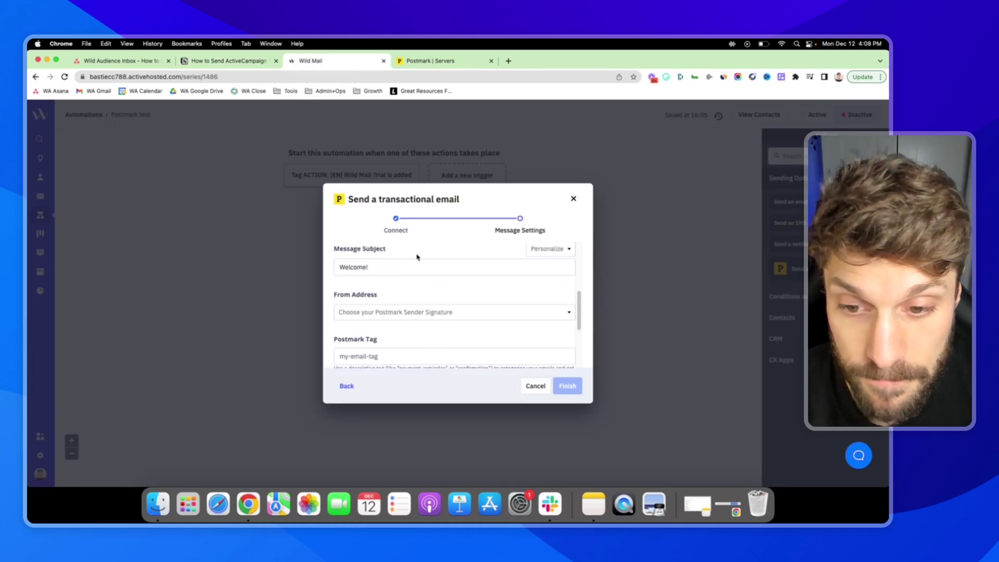
{"action": "scroll", "coordinate": [406, 321], "scroll_direction": "down", "scroll_amount": 2}
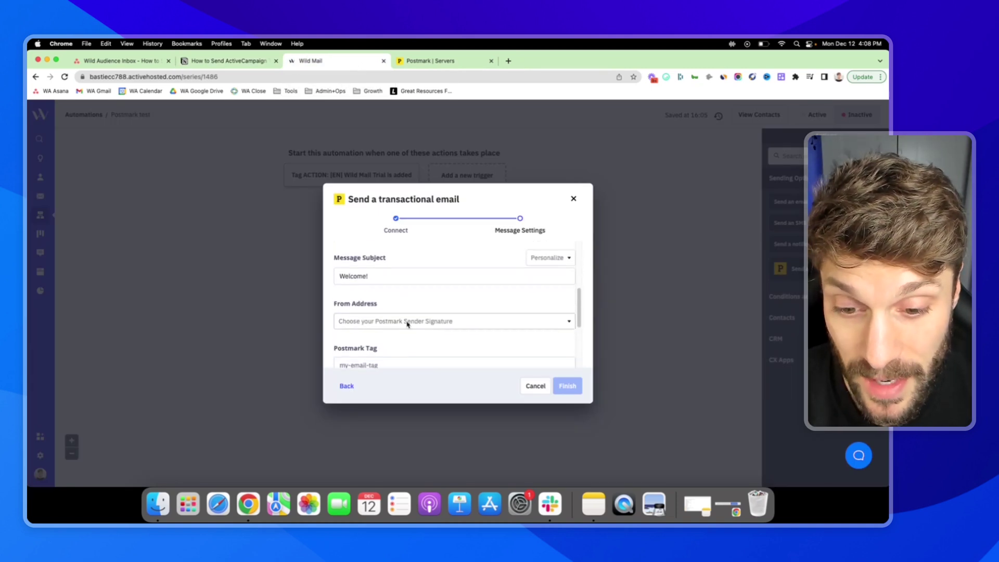
{"action": "left_click", "coordinate": [525, 317]}
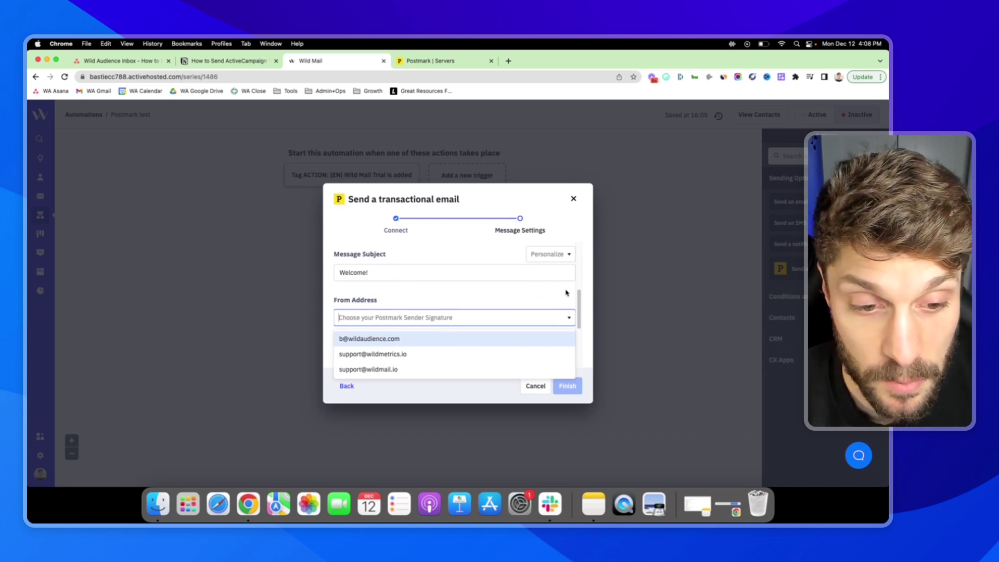
{"action": "left_click", "coordinate": [518, 304]}
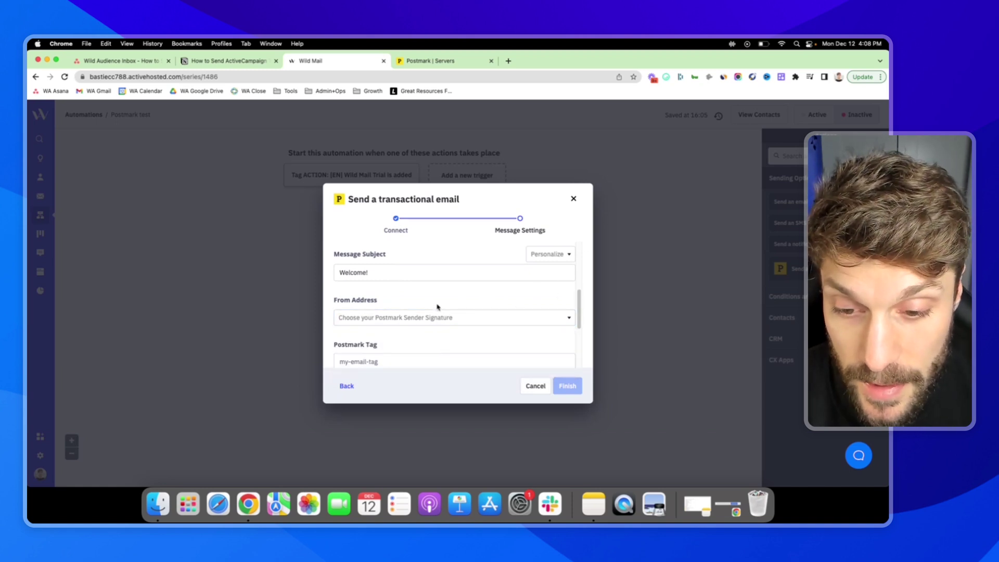
{"action": "left_click", "coordinate": [400, 317]}
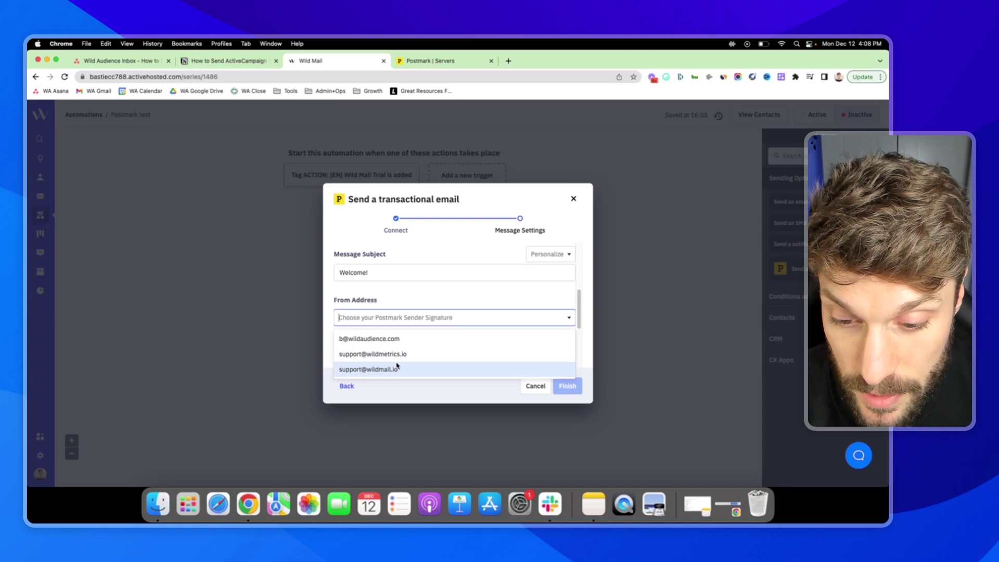
{"action": "left_click", "coordinate": [380, 370]}
{"action": "scroll", "coordinate": [359, 298], "scroll_direction": "down", "scroll_amount": 3}
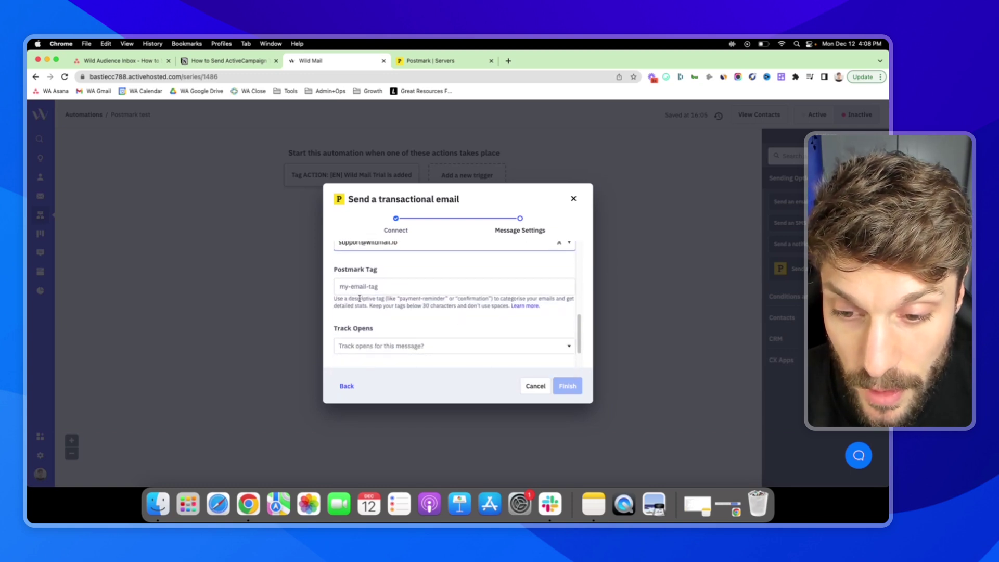
{"action": "left_click", "coordinate": [403, 289]}
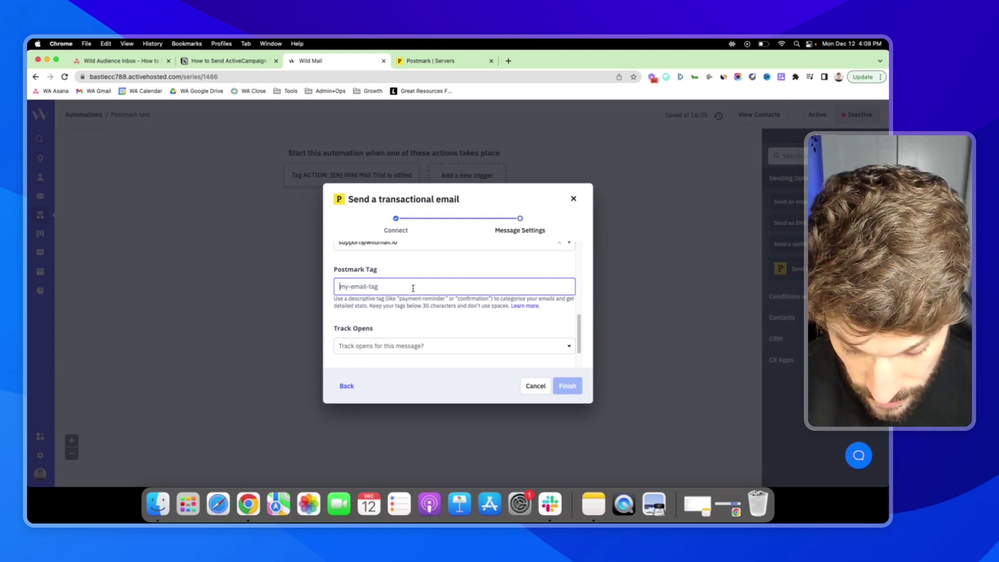
Enter the Postmark tag 'test' for the transactional email.
{"action": "type", "text": "test"}
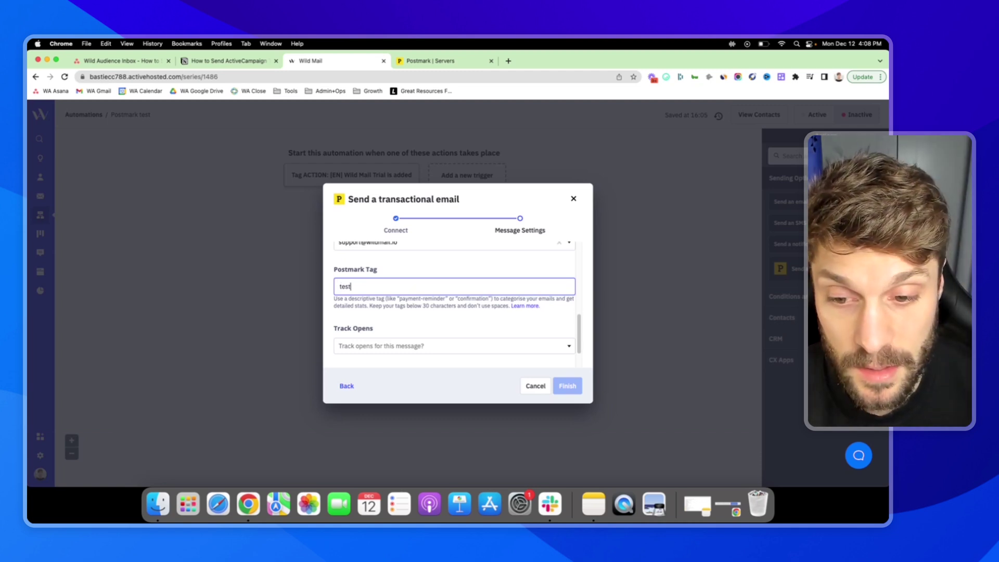
{"action": "scroll", "coordinate": [425, 270], "scroll_direction": "up", "scroll_amount": 5}
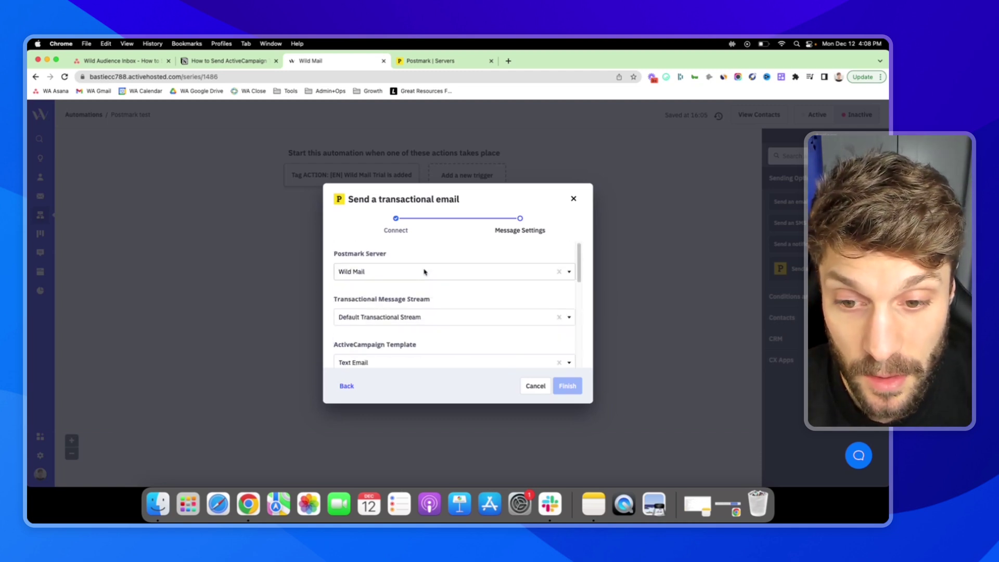
{"action": "scroll", "coordinate": [424, 273], "scroll_direction": "down", "scroll_amount": 5}
{"action": "scroll", "coordinate": [425, 291], "scroll_direction": "down", "scroll_amount": 3}
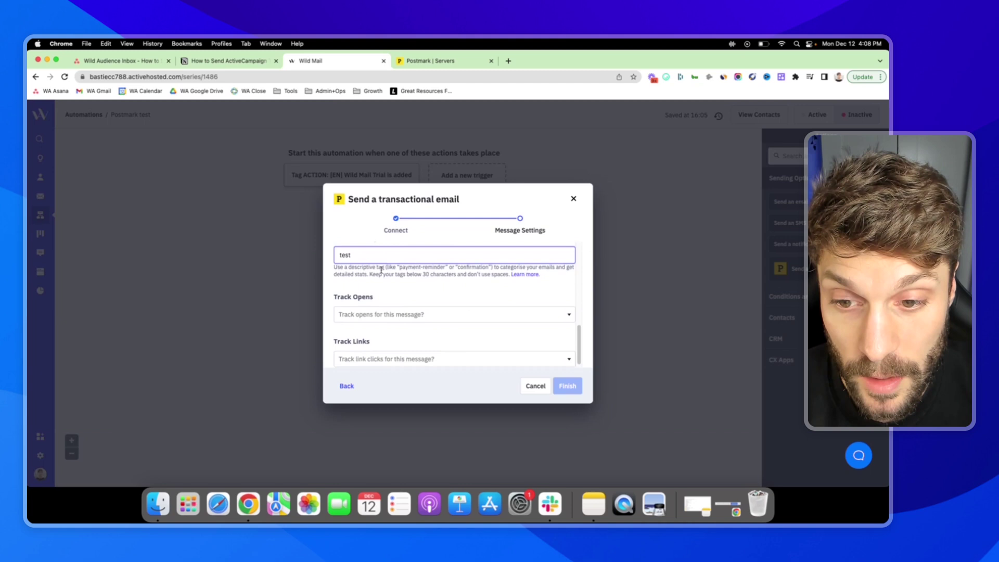
{"action": "scroll", "coordinate": [396, 289], "scroll_direction": "up", "scroll_amount": 5}
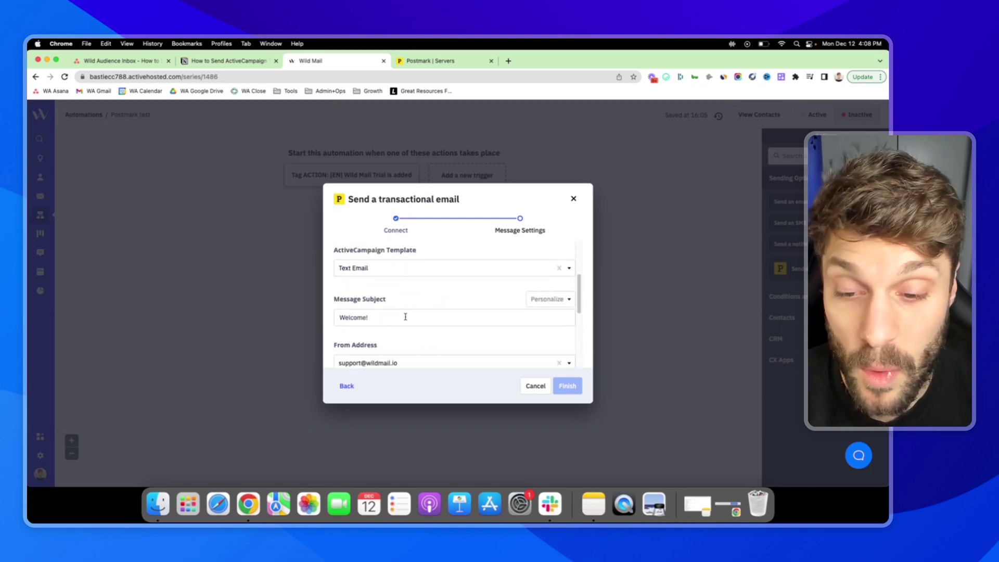
{"action": "scroll", "coordinate": [404, 314], "scroll_direction": "down", "scroll_amount": 5}
{"action": "scroll", "coordinate": [405, 286], "scroll_direction": "up", "scroll_amount": 2}
{"action": "scroll", "coordinate": [406, 306], "scroll_direction": "down", "scroll_amount": 3}
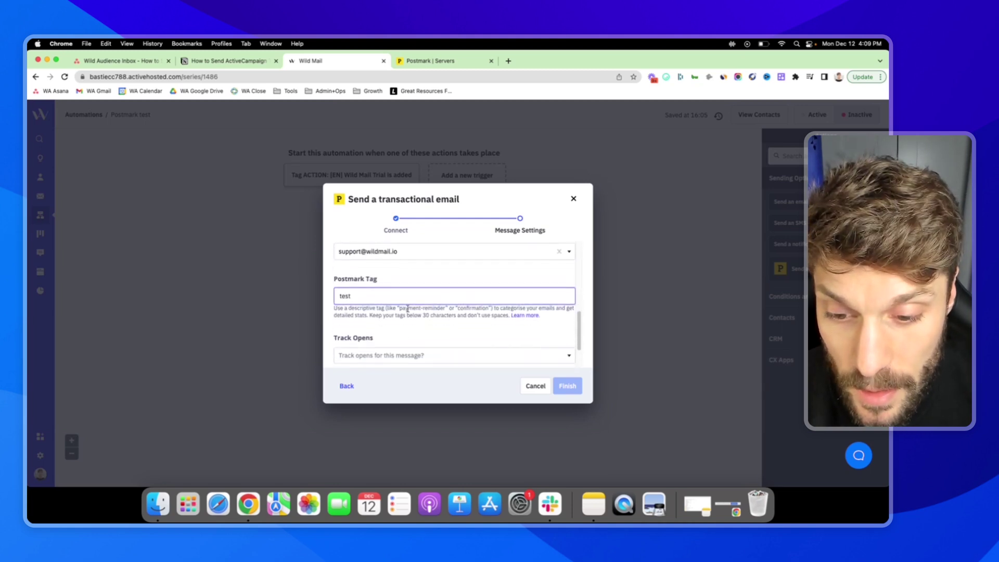
Set Track Opens and Track Links both to Yes.
{"action": "left_click", "coordinate": [424, 308]}
{"action": "left_click", "coordinate": [397, 330]}
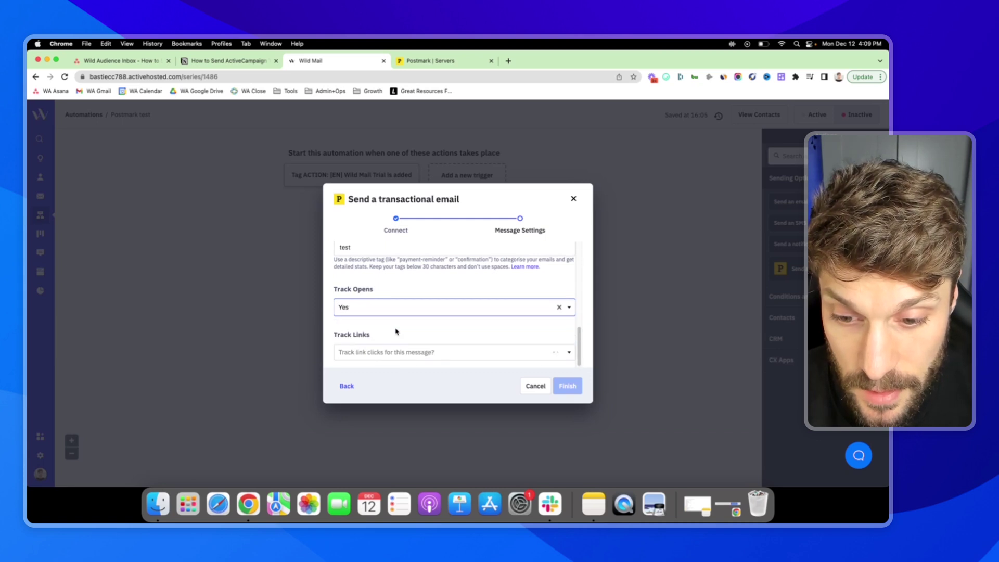
{"action": "left_click", "coordinate": [413, 350]}
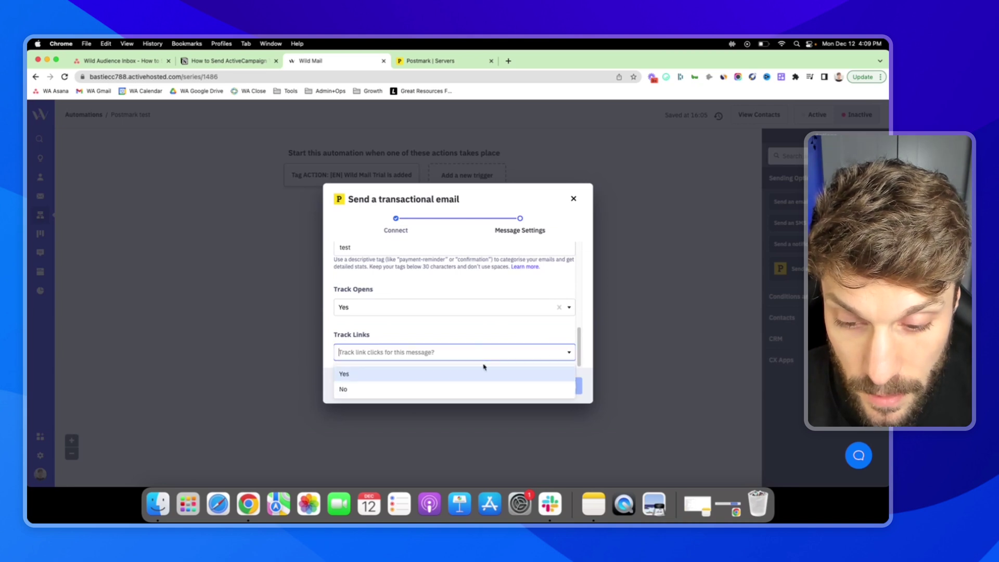
{"action": "left_click", "coordinate": [379, 374]}
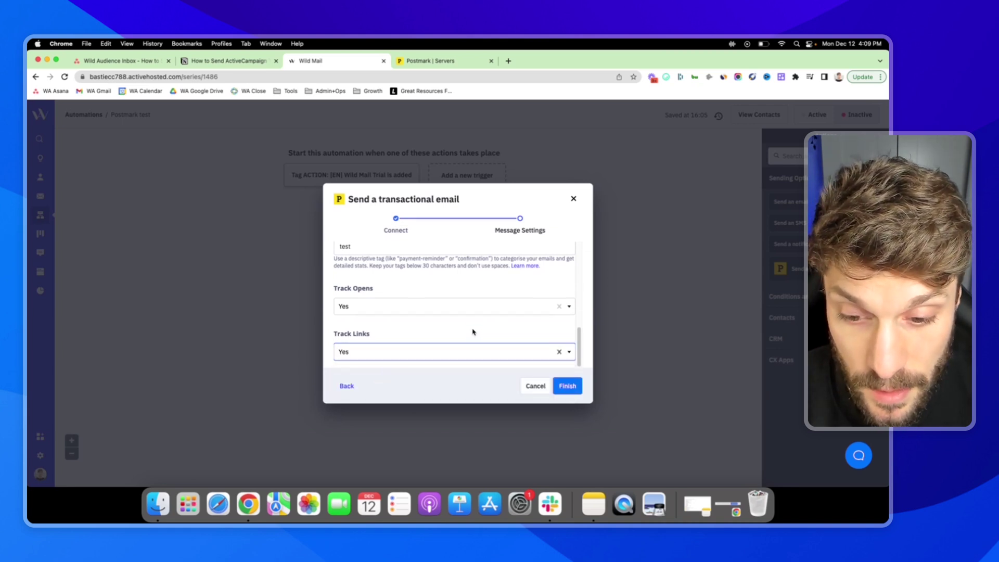
{"action": "scroll", "coordinate": [471, 333], "scroll_direction": "up", "scroll_amount": 10}
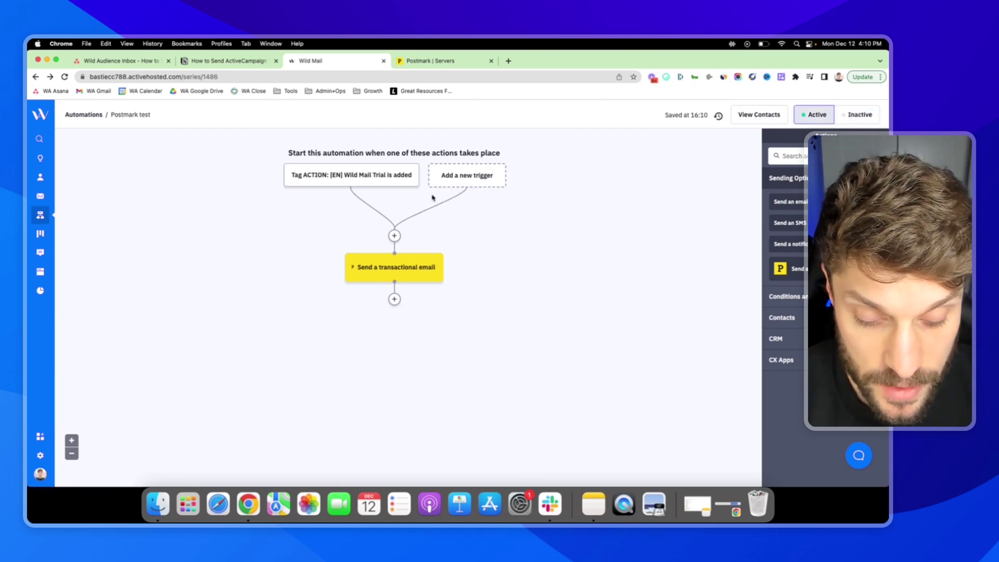
Enroll the test contact in the Postmark test automation from their contact record.
{"action": "left_click", "coordinate": [36, 182]}
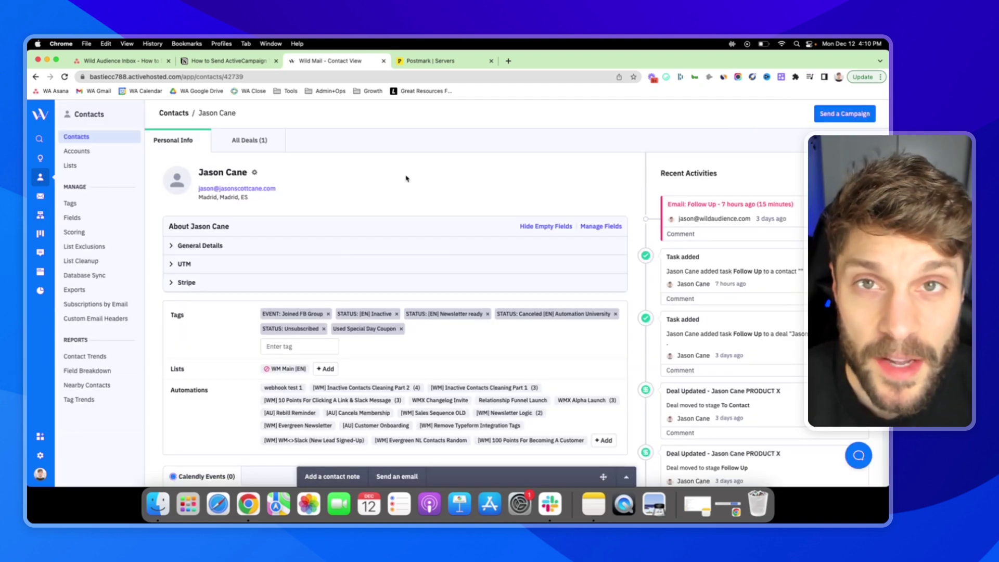
{"action": "scroll", "coordinate": [370, 241], "scroll_direction": "down", "scroll_amount": 5}
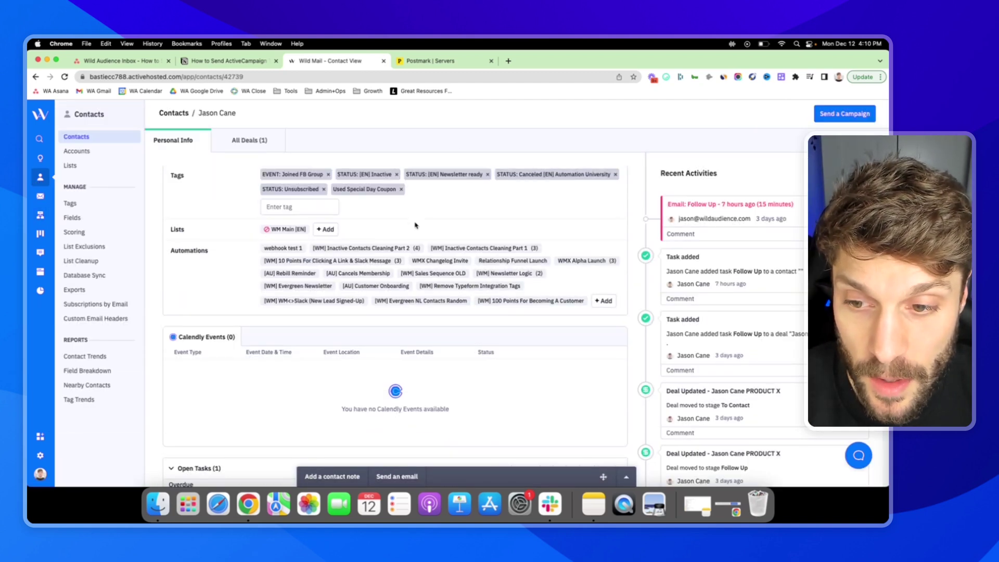
{"action": "left_click", "coordinate": [605, 293]}
{"action": "left_click", "coordinate": [510, 154]}
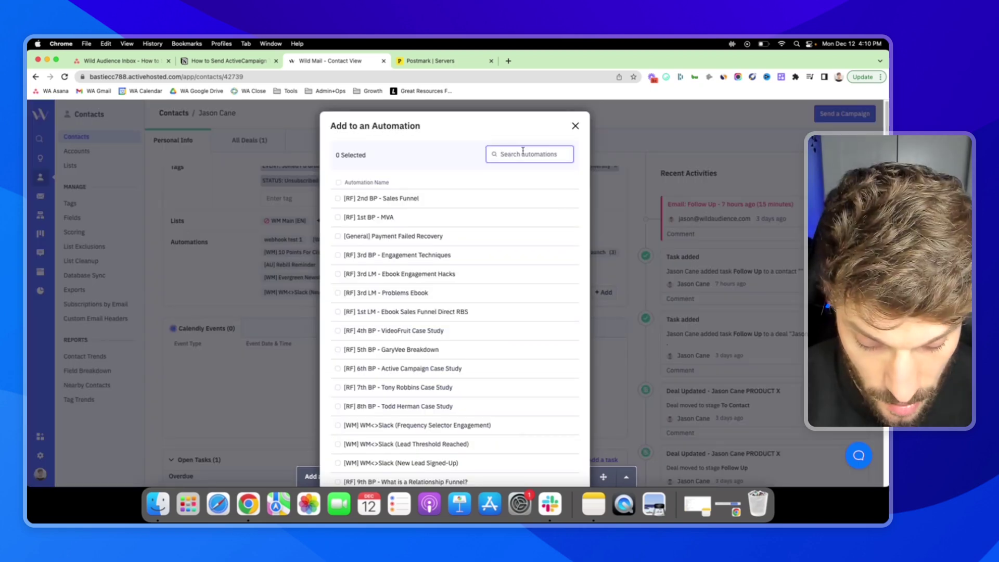
{"action": "type", "text": "post"}
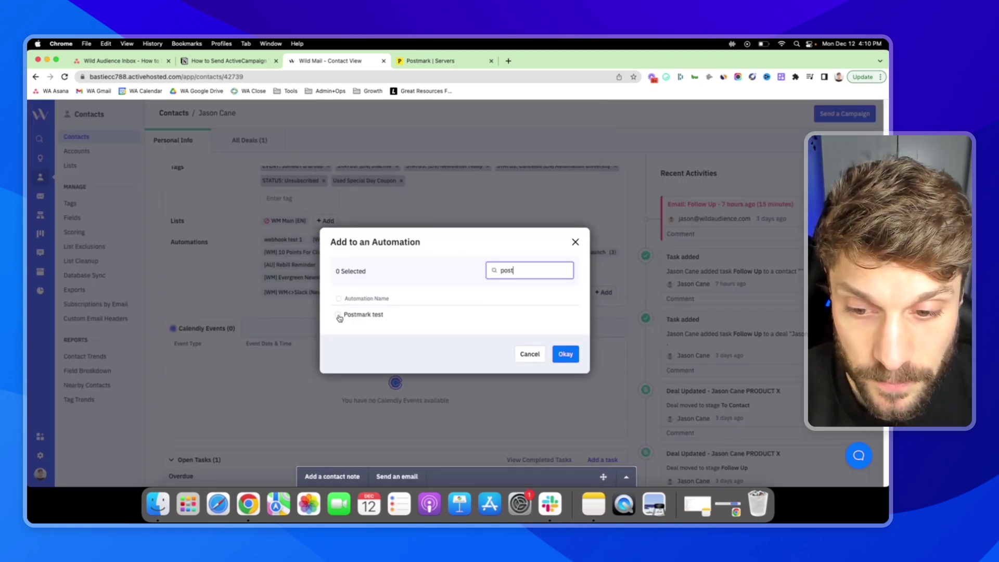
{"action": "left_click", "coordinate": [337, 314]}
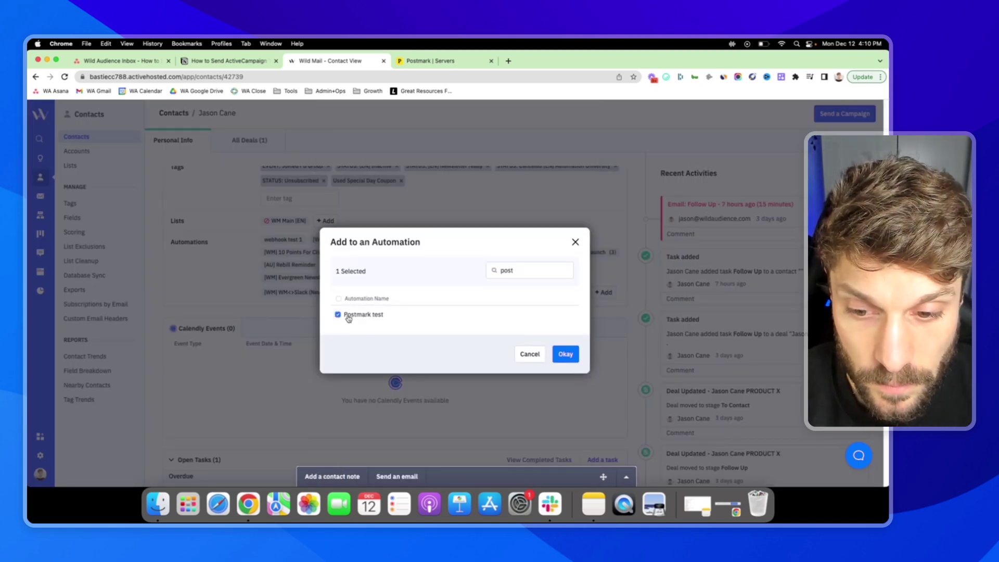
{"action": "left_click", "coordinate": [566, 354]}
{"action": "scroll", "coordinate": [469, 307], "scroll_direction": "up", "scroll_amount": 3}
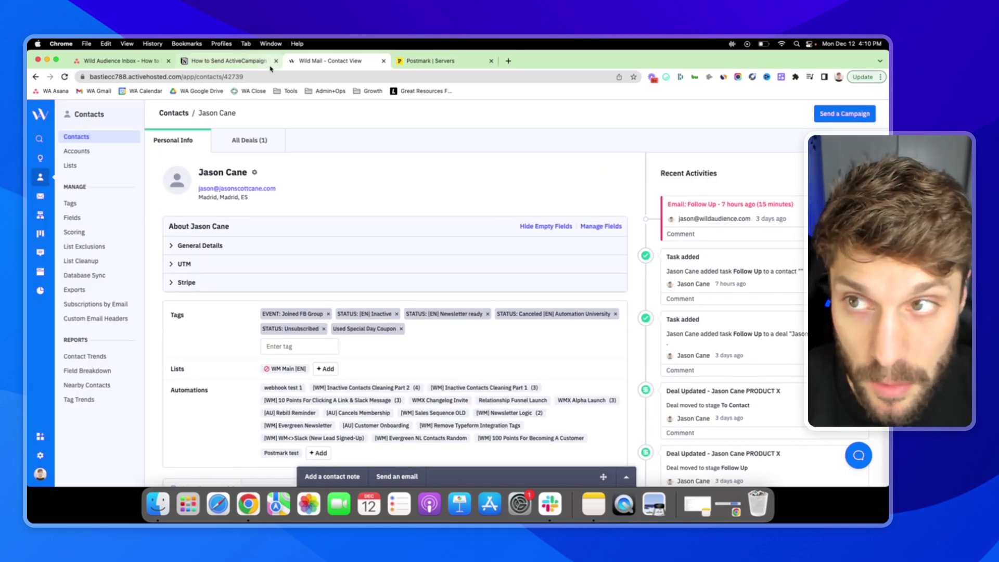
{"action": "scroll", "coordinate": [425, 344], "scroll_direction": "down", "scroll_amount": 1}
{"action": "scroll", "coordinate": [426, 348], "scroll_direction": "down", "scroll_amount": 3}
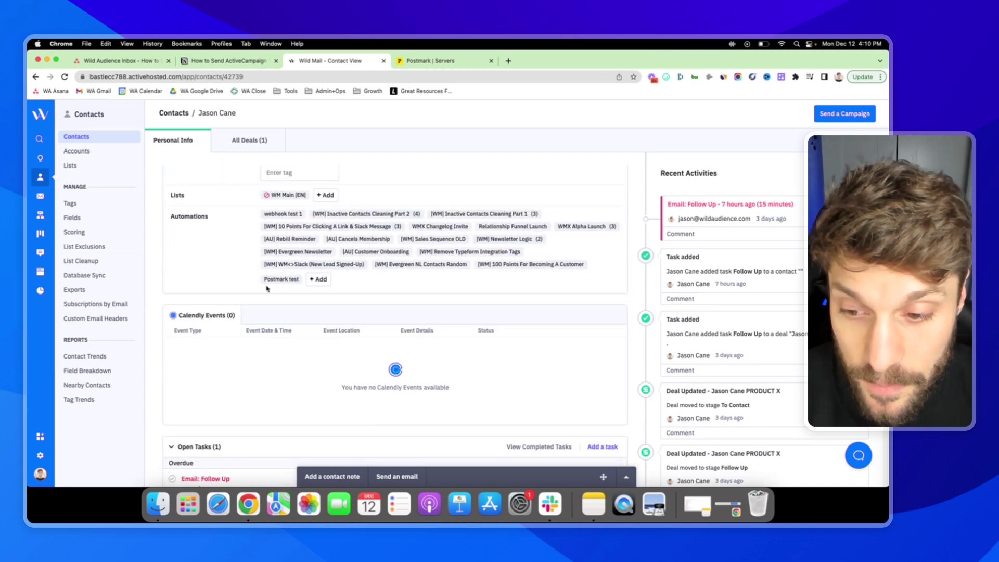
{"action": "scroll", "coordinate": [384, 273], "scroll_direction": "up", "scroll_amount": 3}
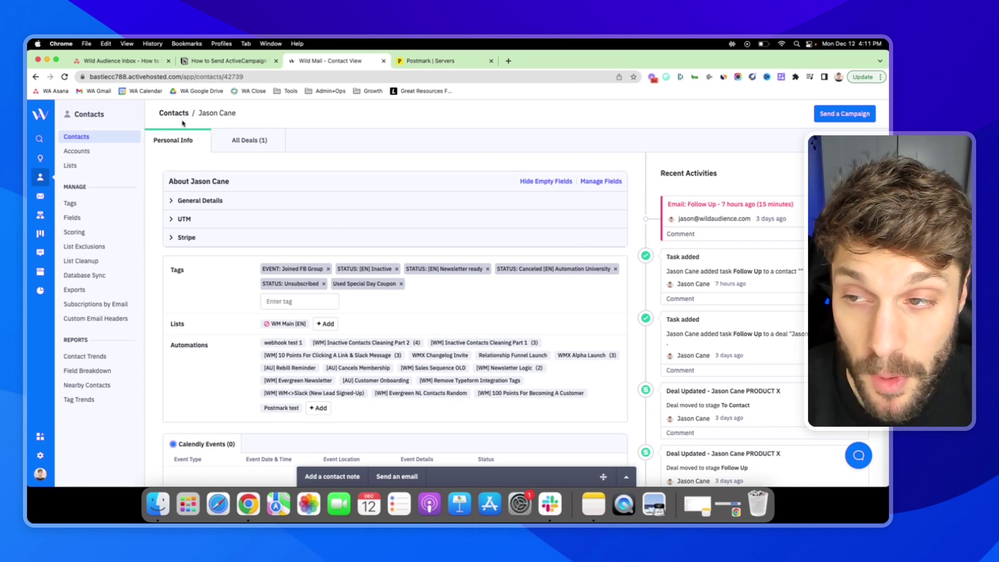
{"action": "scroll", "coordinate": [237, 331], "scroll_direction": "up", "scroll_amount": 1}
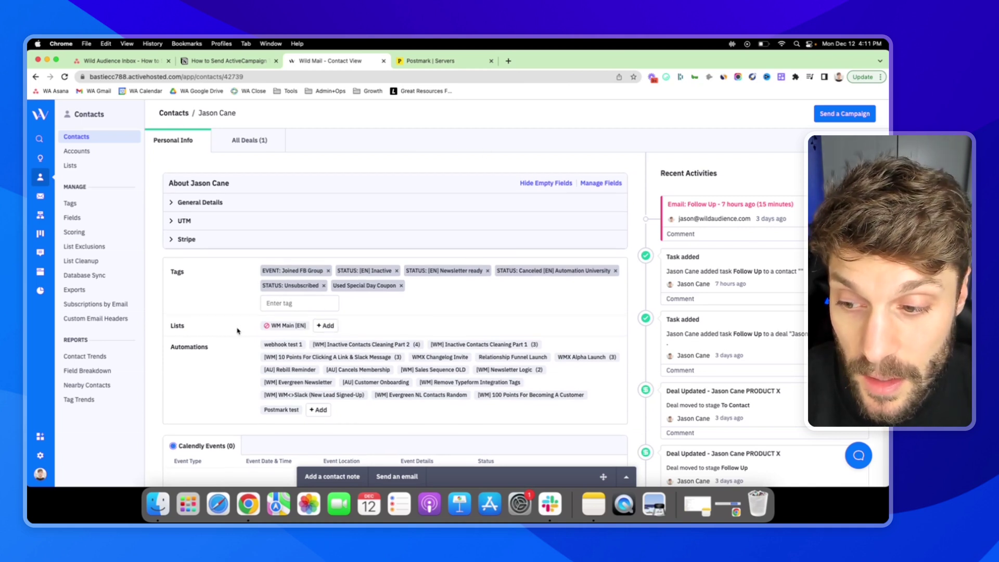
{"action": "scroll", "coordinate": [427, 395], "scroll_direction": "up", "scroll_amount": 2}
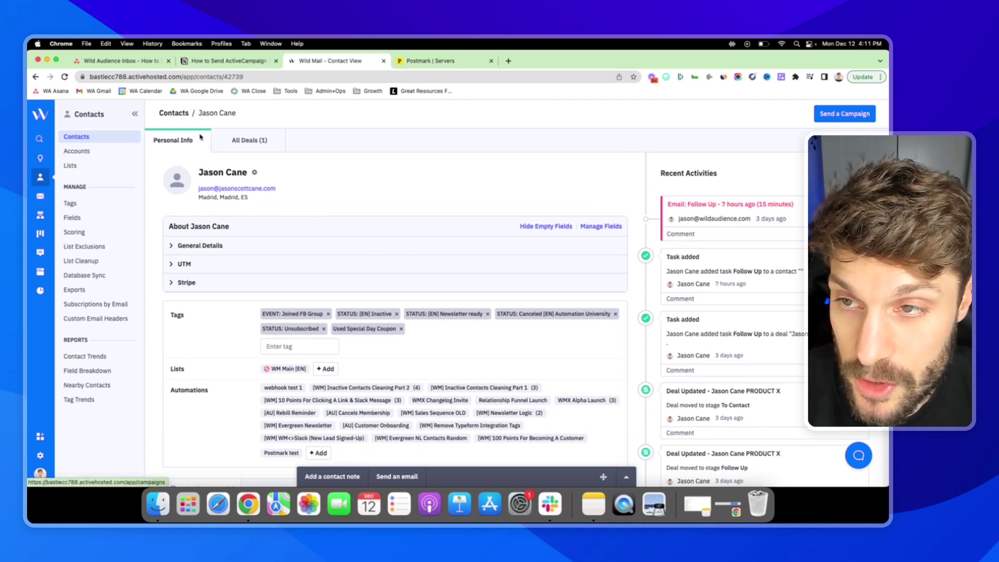
View Wild Mail's Default Transactional Stream activity showing the delivered 'Welcome!' email tagged test.
{"action": "left_click", "coordinate": [443, 63]}
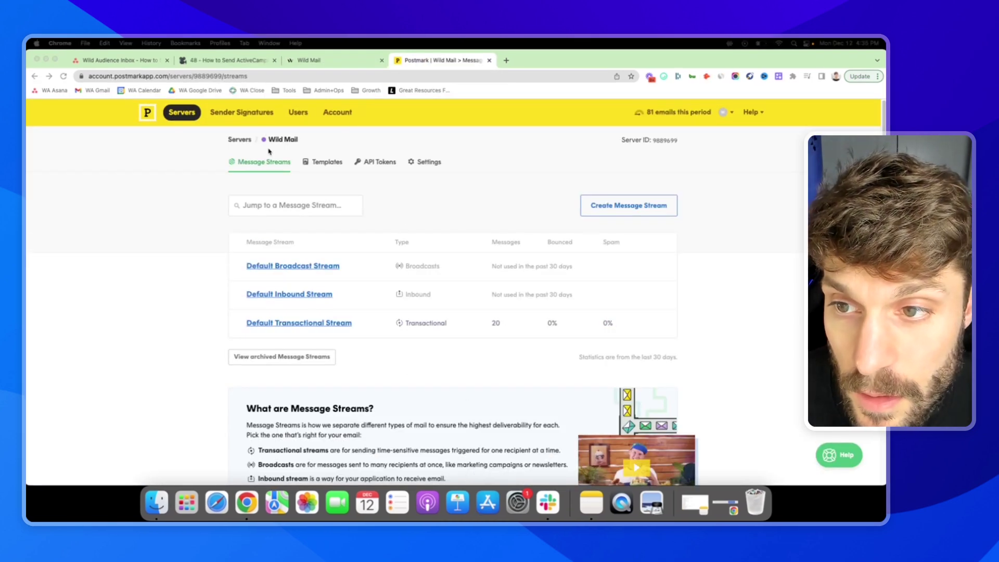
{"action": "left_click", "coordinate": [335, 328]}
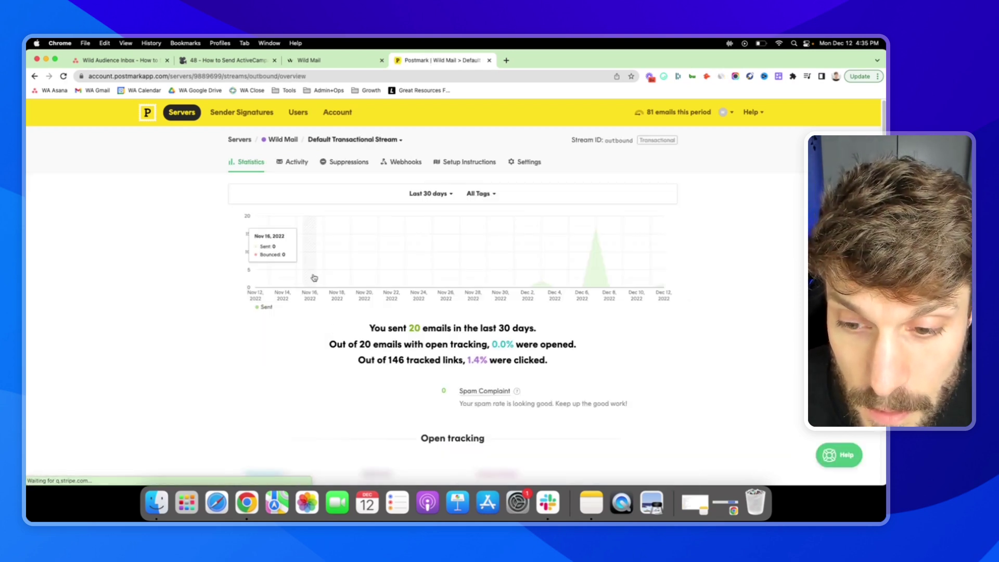
{"action": "scroll", "coordinate": [458, 312], "scroll_direction": "down", "scroll_amount": 3}
{"action": "scroll", "coordinate": [492, 323], "scroll_direction": "down", "scroll_amount": 6}
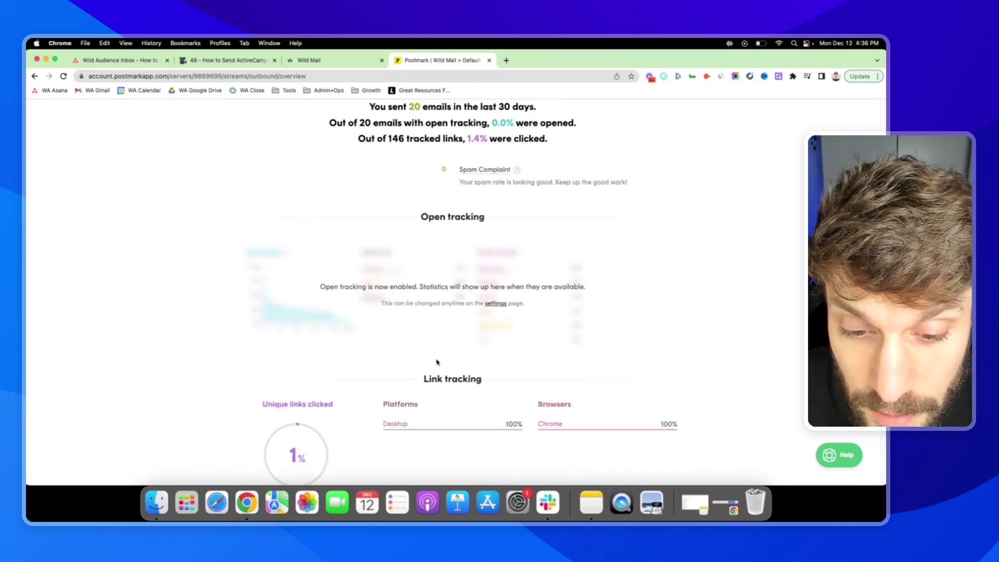
{"action": "scroll", "coordinate": [437, 361], "scroll_direction": "up", "scroll_amount": 9}
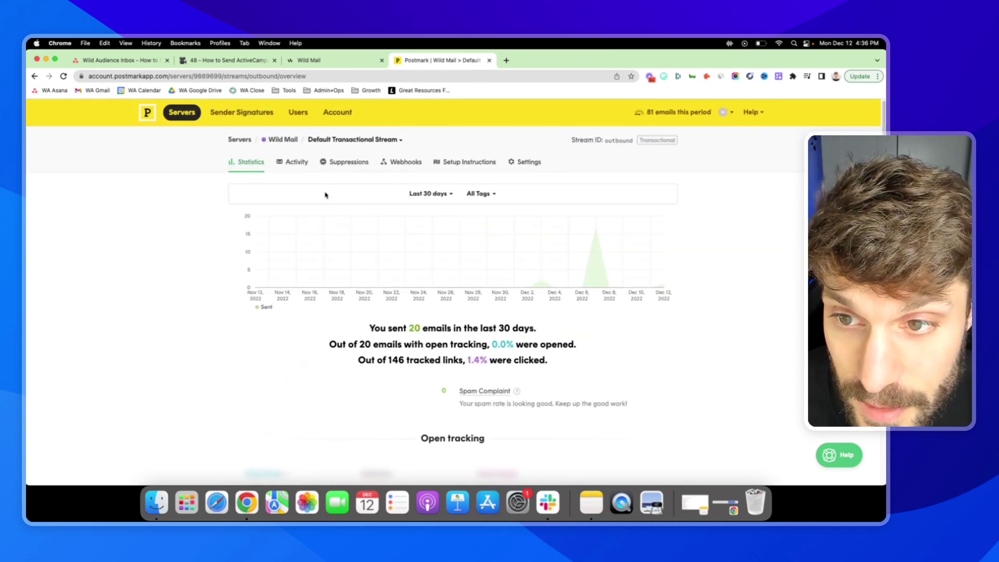
{"action": "left_click", "coordinate": [297, 162]}
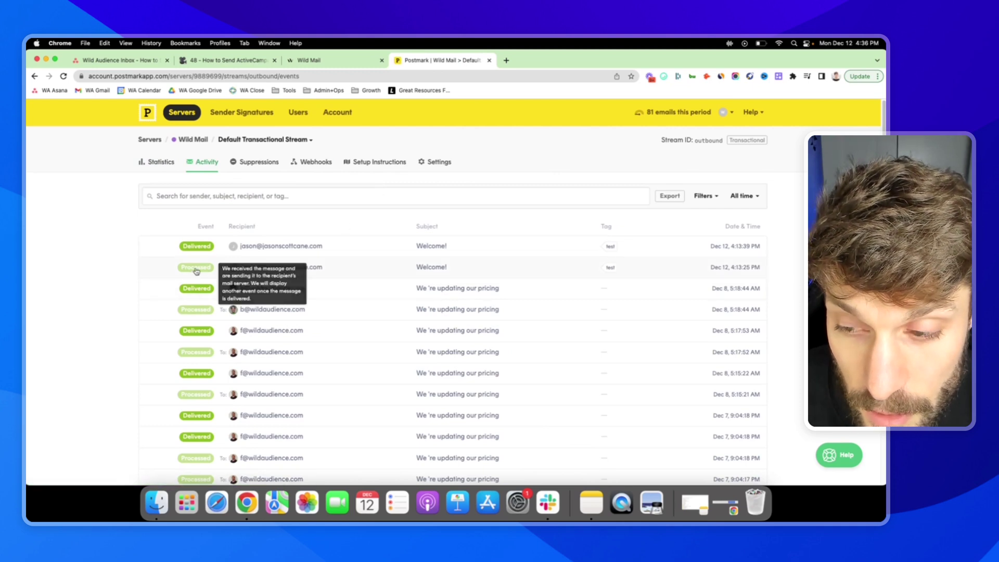
{"action": "mouse_move", "coordinate": [203, 268]}
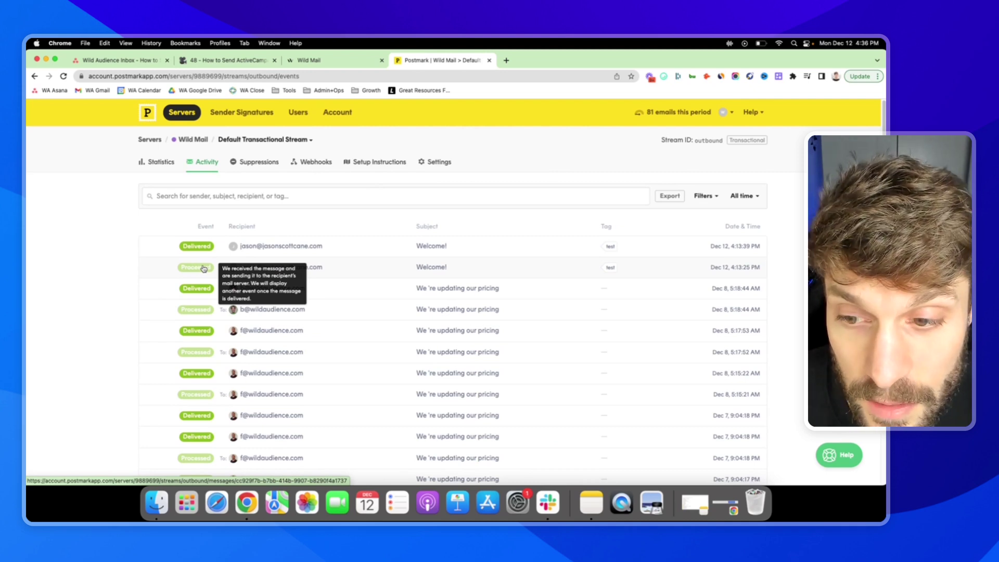
{"action": "mouse_move", "coordinate": [207, 250]}
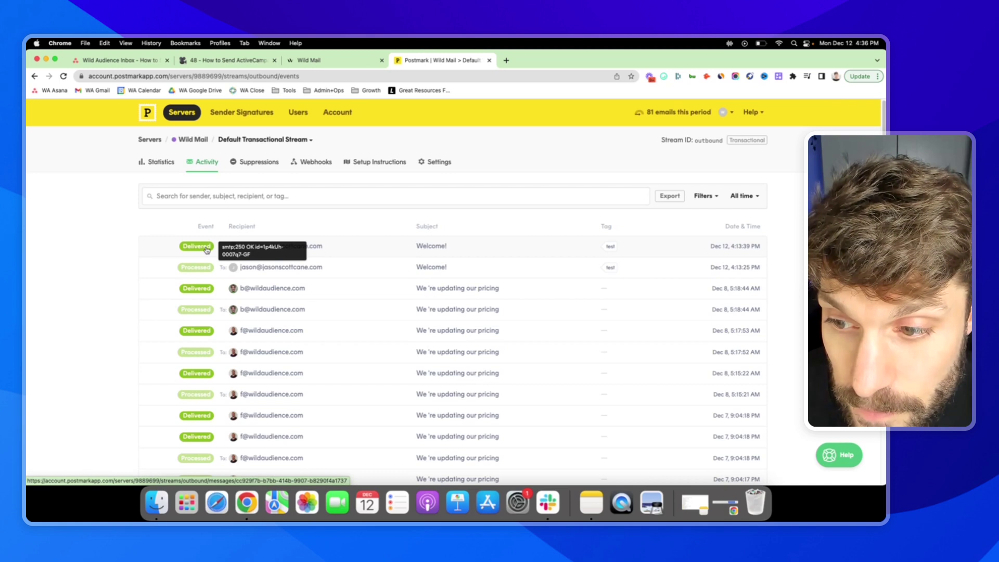
Add a Send an email action named Marketing 1, saved to design later.
{"action": "left_click", "coordinate": [317, 62]}
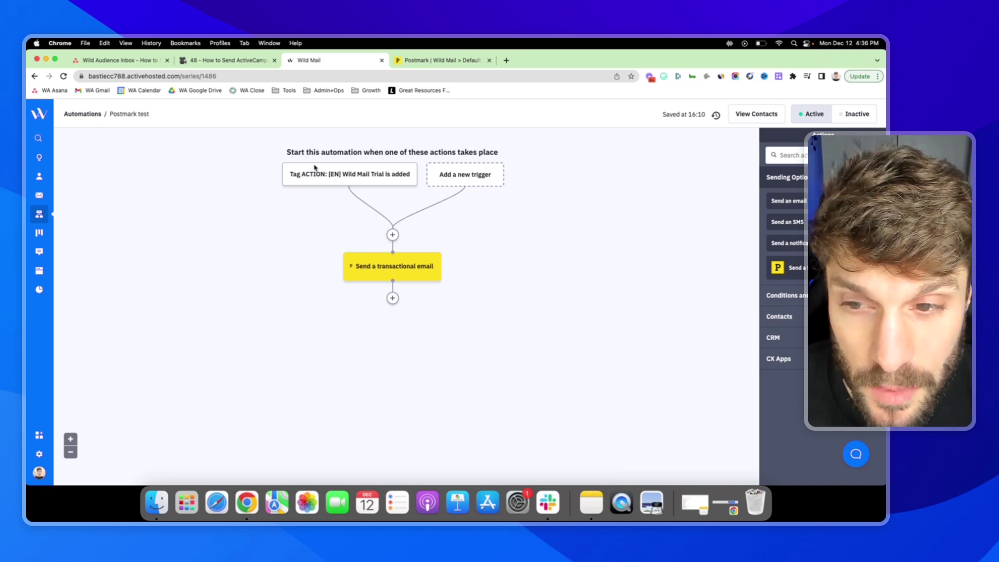
{"action": "mouse_move", "coordinate": [379, 179]}
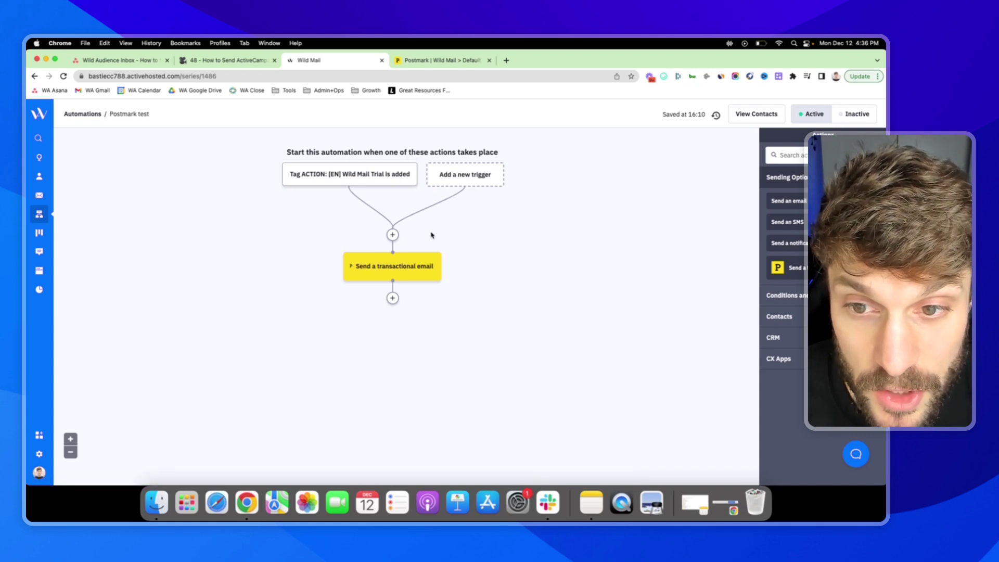
{"action": "mouse_move", "coordinate": [412, 269]}
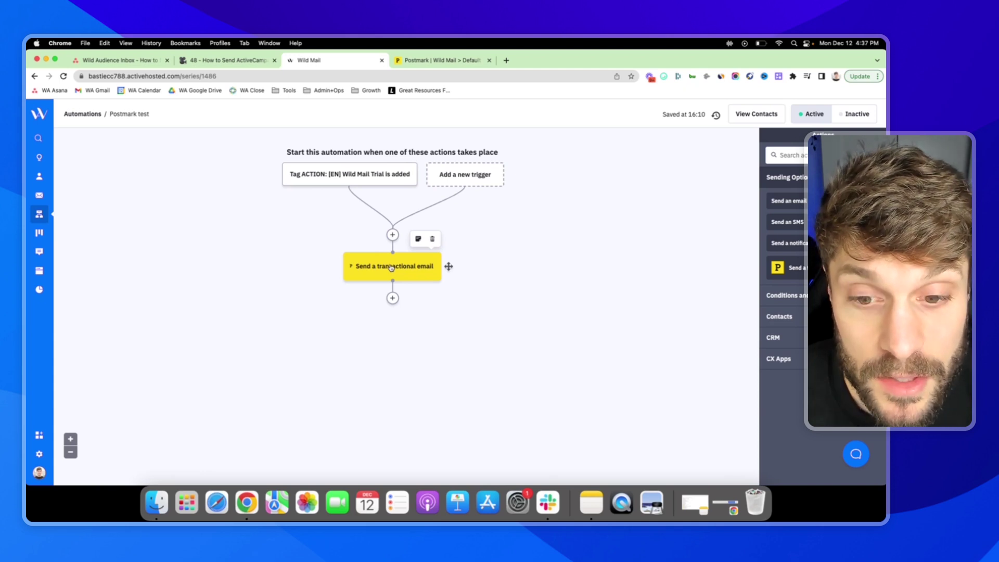
{"action": "left_click", "coordinate": [393, 299]}
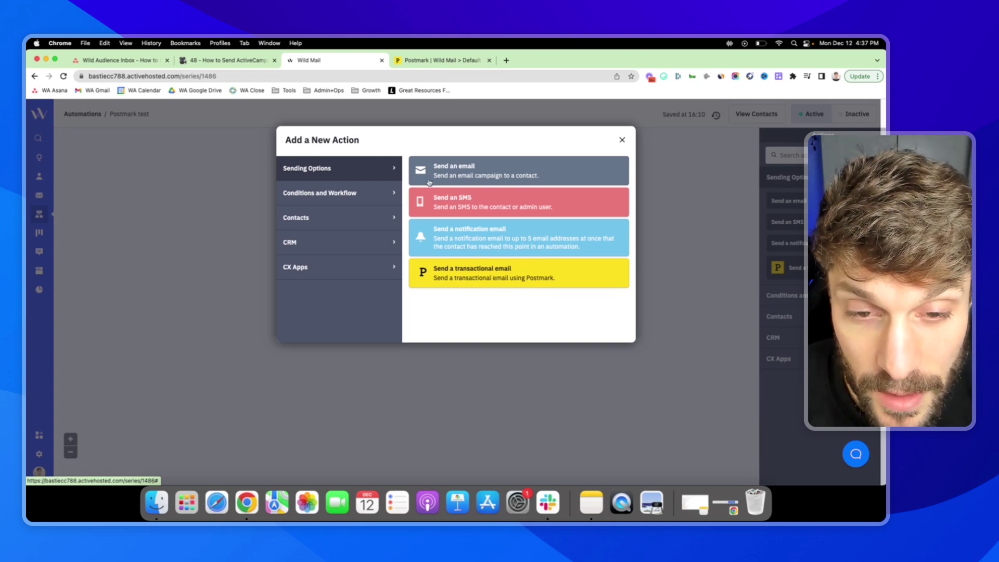
{"action": "left_click", "coordinate": [475, 171]}
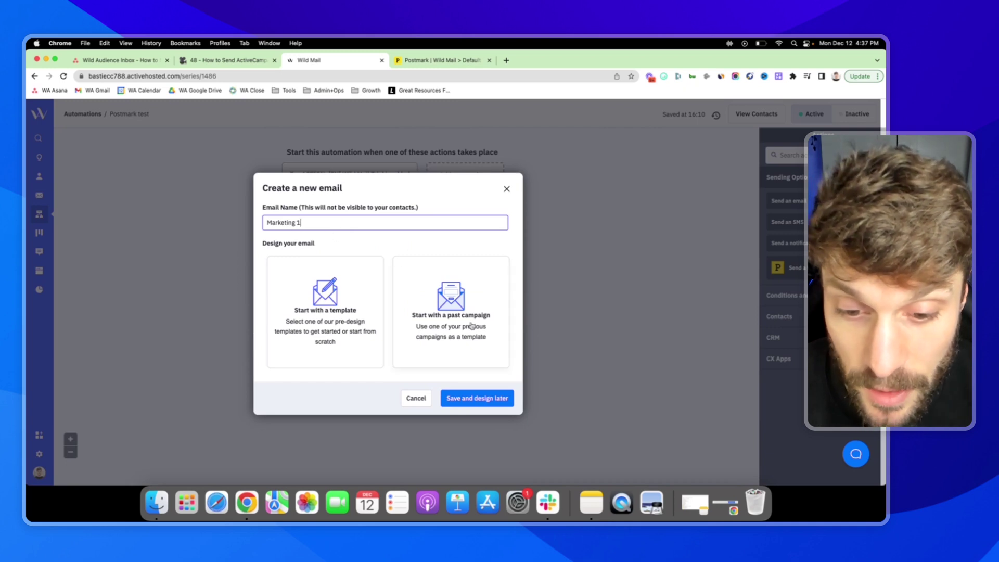
{"action": "left_click", "coordinate": [483, 400]}
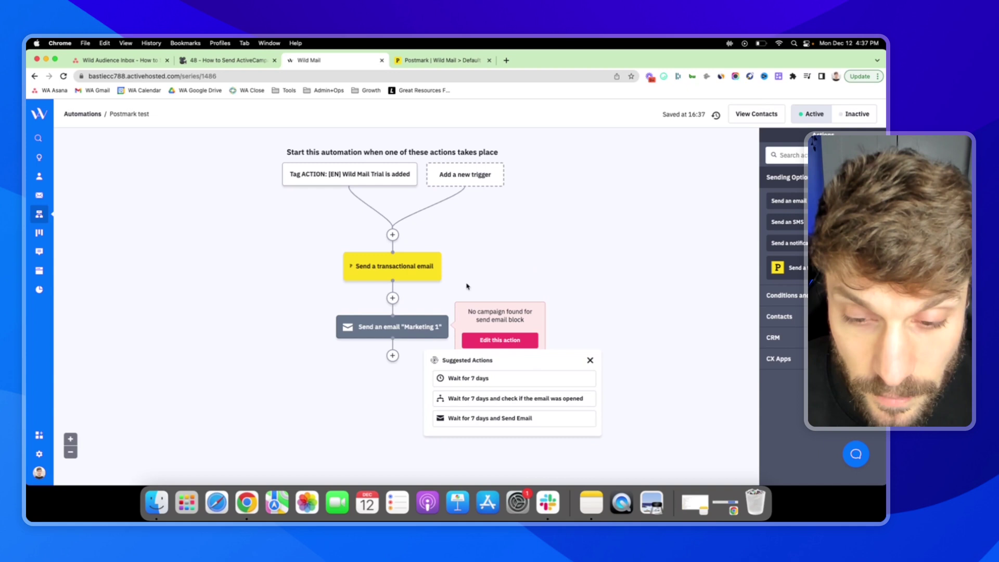
{"action": "left_click", "coordinate": [590, 360]}
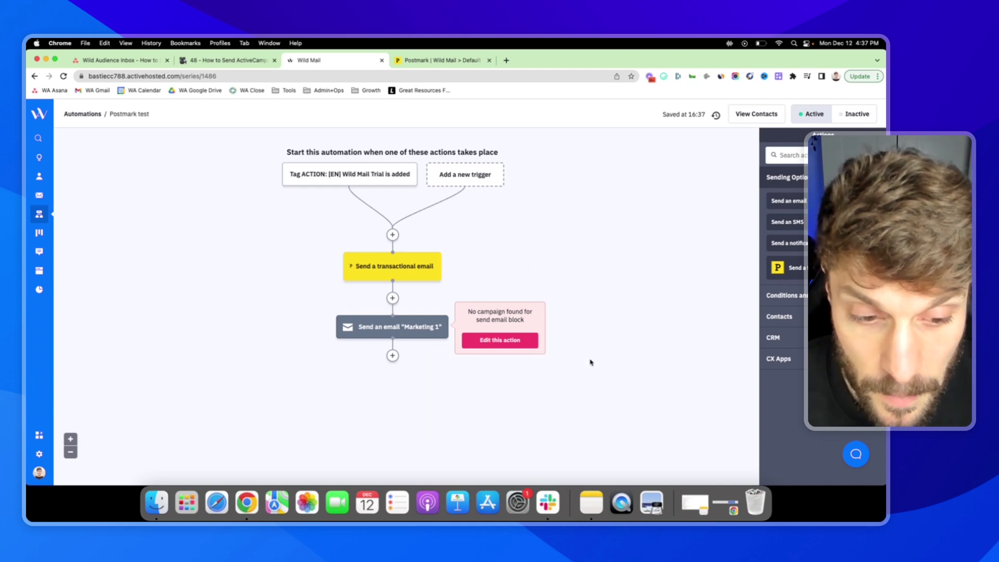
Insert a 1-day wait step between the transactional email and Marketing 1.
{"action": "left_click", "coordinate": [392, 299]}
{"action": "left_click", "coordinate": [355, 198]}
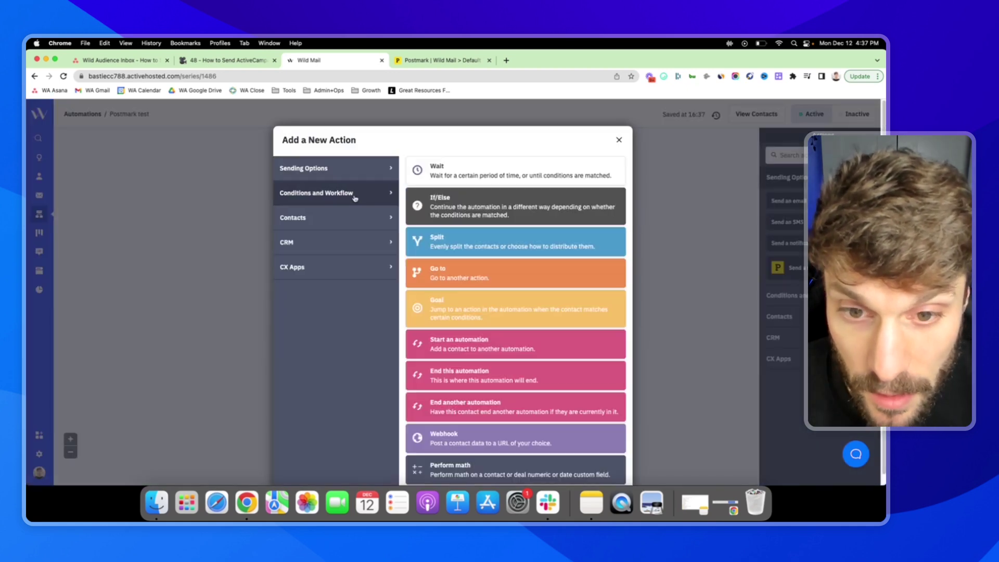
{"action": "left_click", "coordinate": [467, 177]}
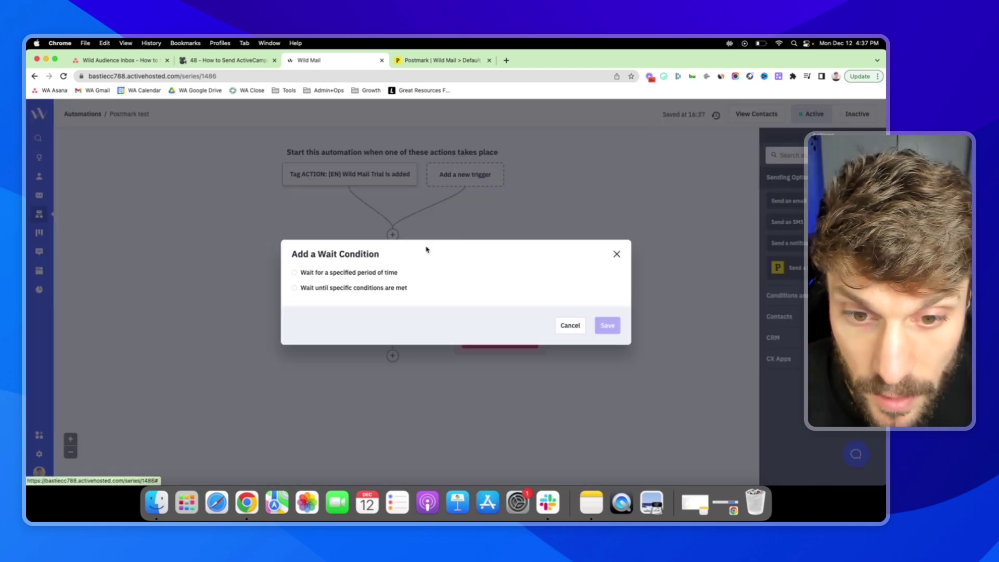
{"action": "left_click", "coordinate": [321, 273]}
{"action": "left_click", "coordinate": [607, 334]}
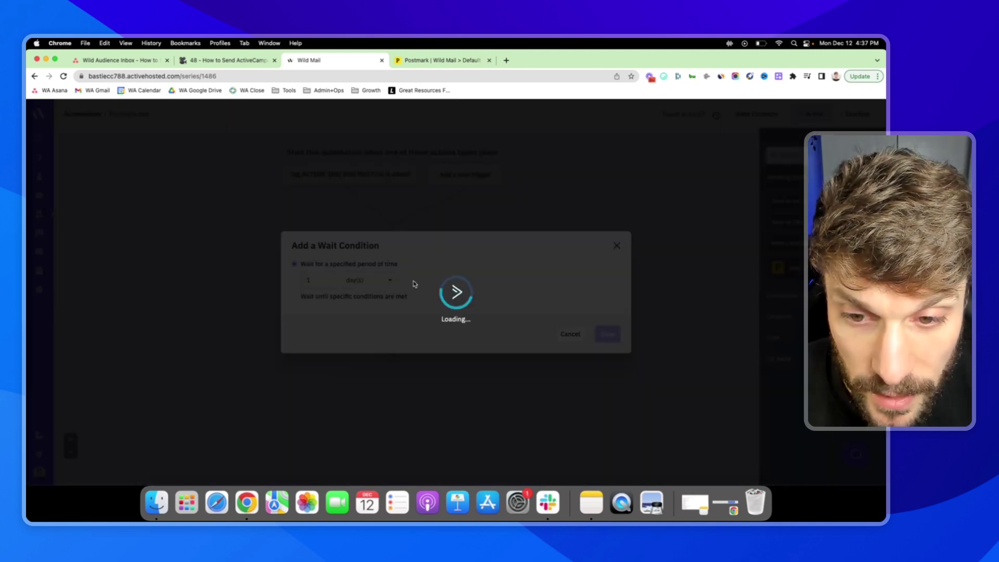
Start a Postmark transactional email after Marketing 1, cancel it, and reopen the new-action choices there.
{"action": "scroll", "coordinate": [391, 291], "scroll_direction": "down", "scroll_amount": 2}
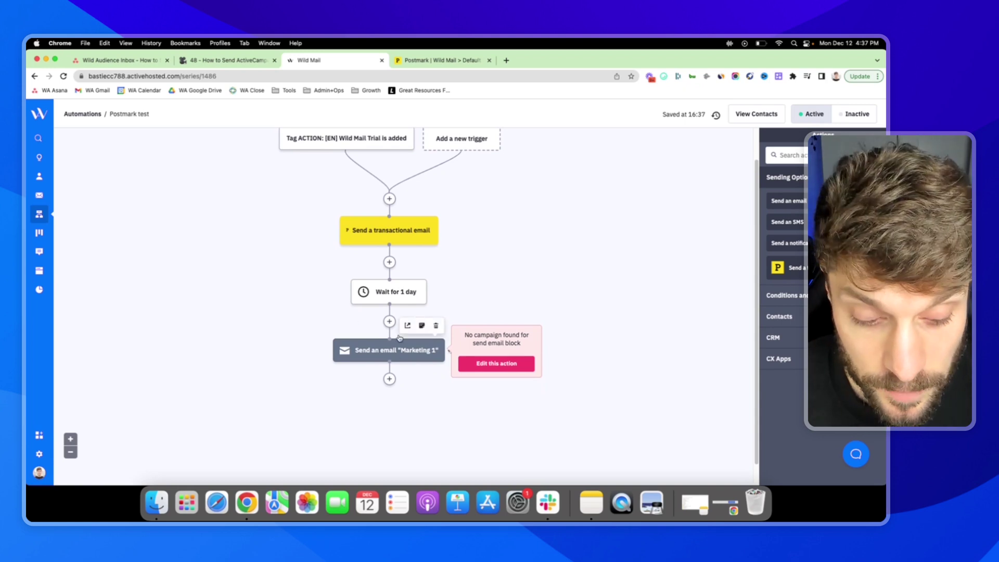
{"action": "scroll", "coordinate": [393, 312], "scroll_direction": "down", "scroll_amount": 1}
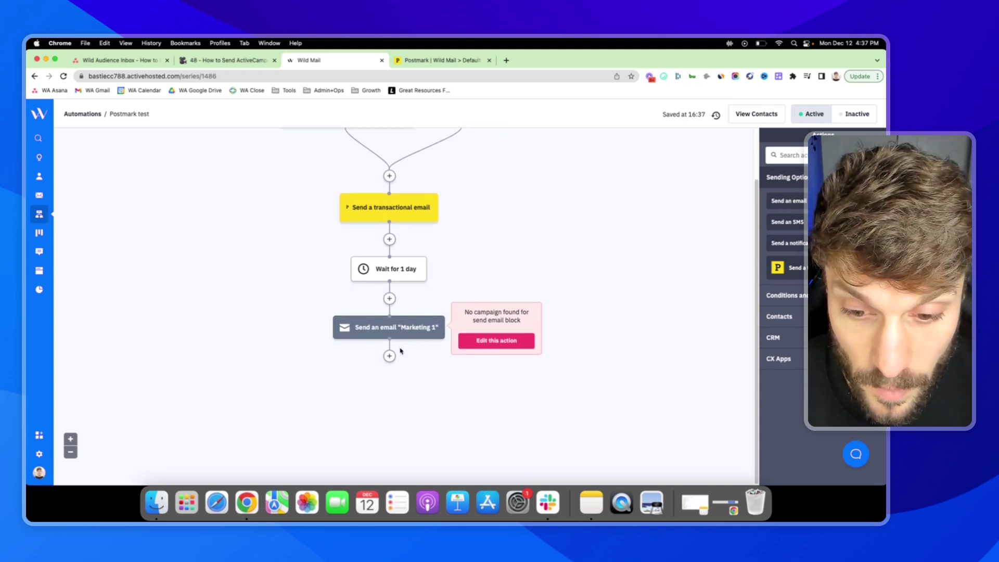
{"action": "left_click", "coordinate": [389, 354]}
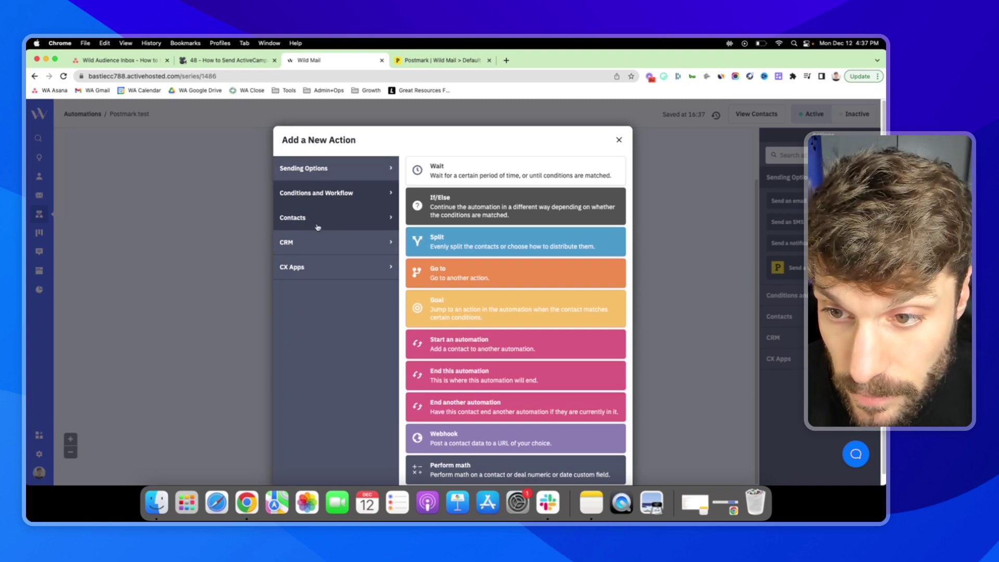
{"action": "left_click", "coordinate": [336, 174]}
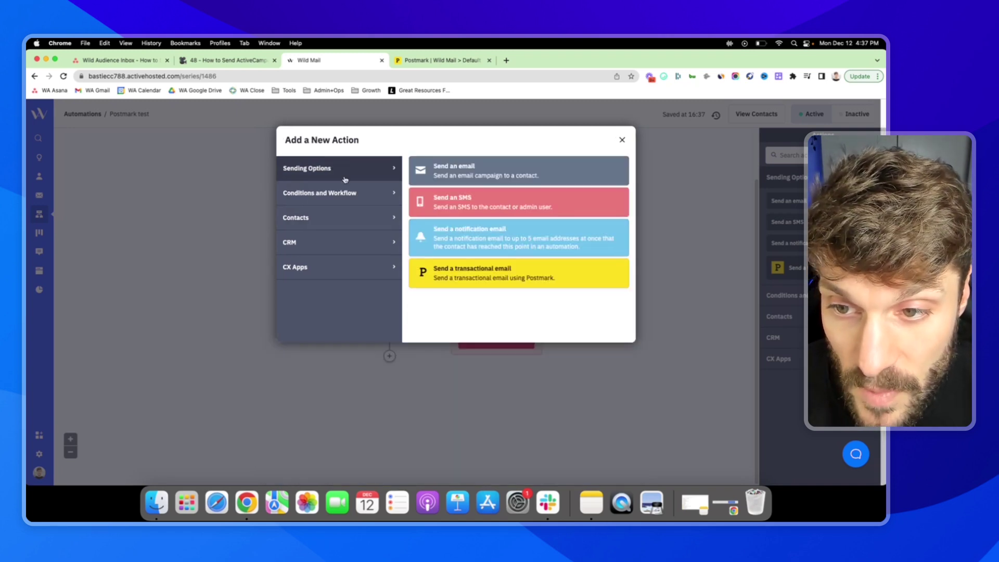
{"action": "left_click", "coordinate": [496, 271]}
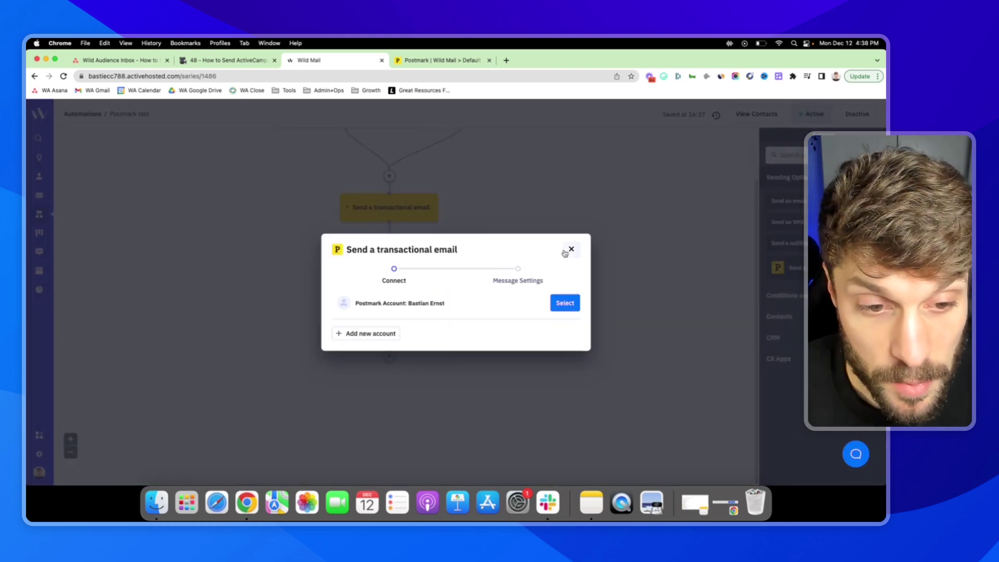
{"action": "left_click", "coordinate": [570, 249]}
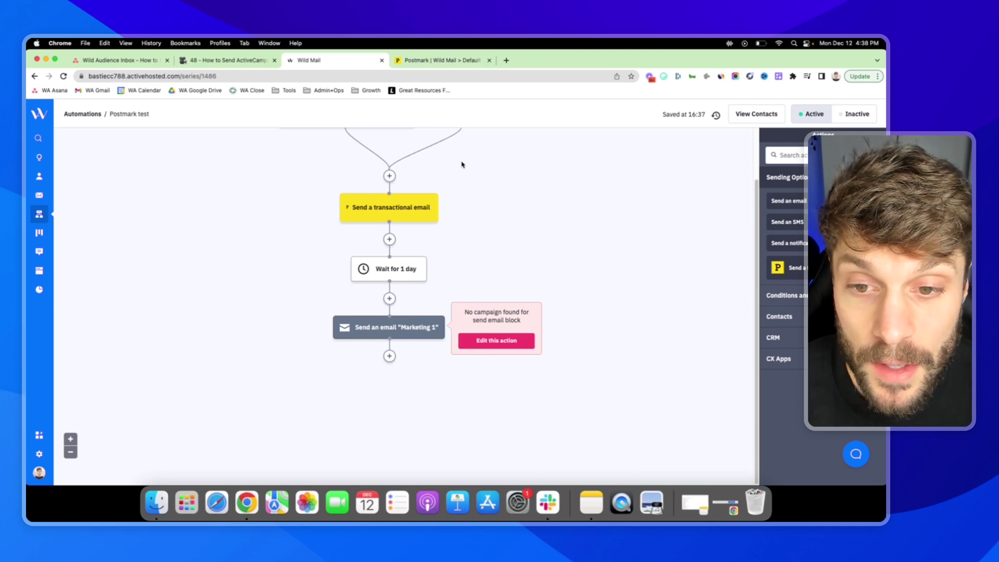
{"action": "scroll", "coordinate": [456, 321], "scroll_direction": "up", "scroll_amount": 2}
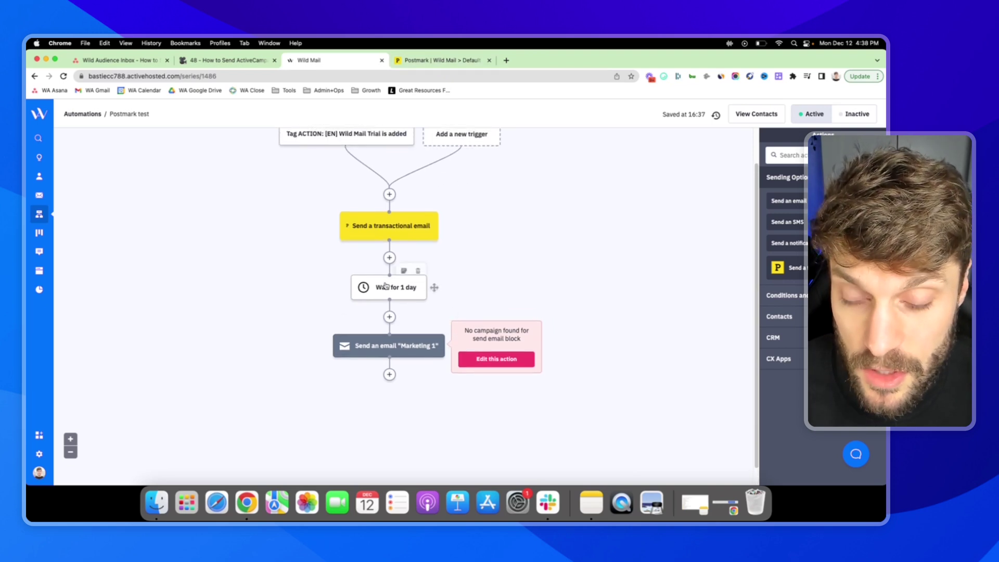
{"action": "scroll", "coordinate": [419, 317], "scroll_direction": "down", "scroll_amount": 2}
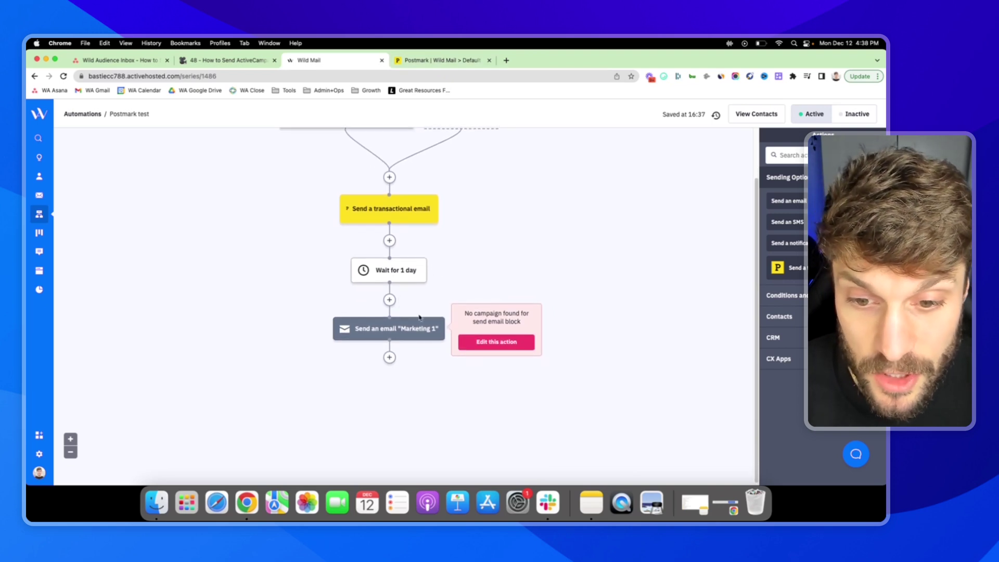
{"action": "left_click", "coordinate": [389, 357]}
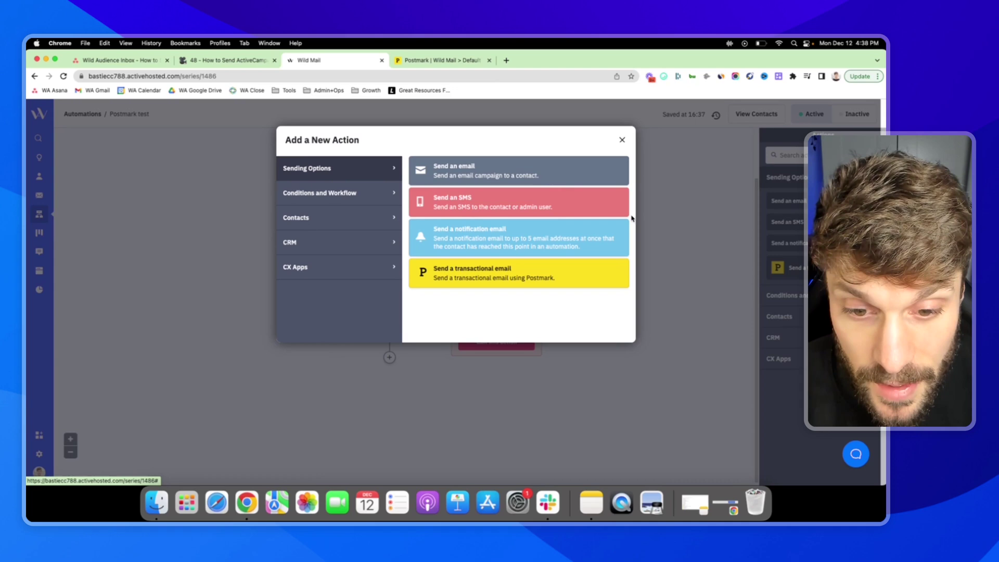
Add a Postmark transactional email after Marketing 1 using the Wild Mail server and Default Transactional Stream.
{"action": "left_click", "coordinate": [650, 214]}
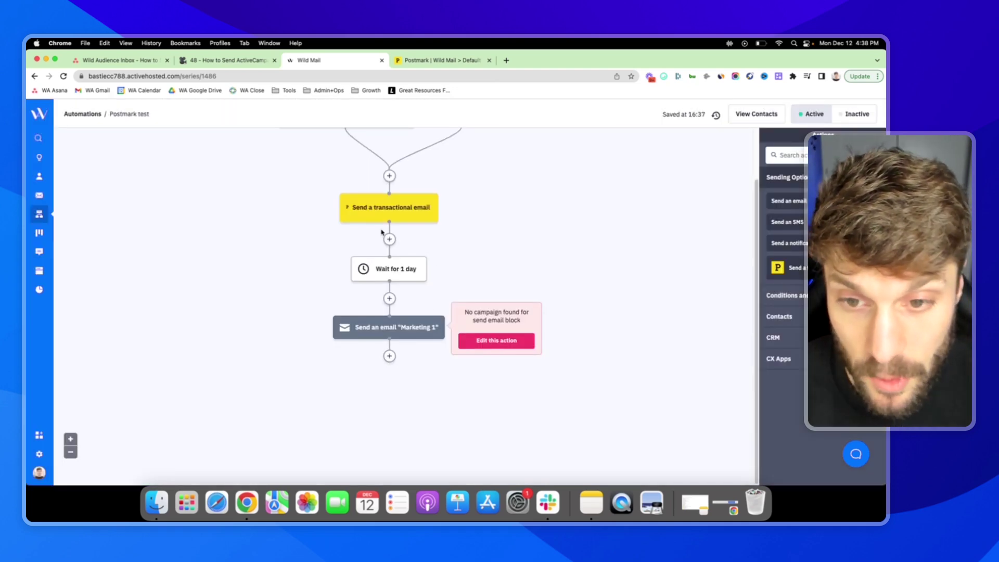
{"action": "left_click", "coordinate": [390, 357]}
{"action": "left_click", "coordinate": [465, 278]}
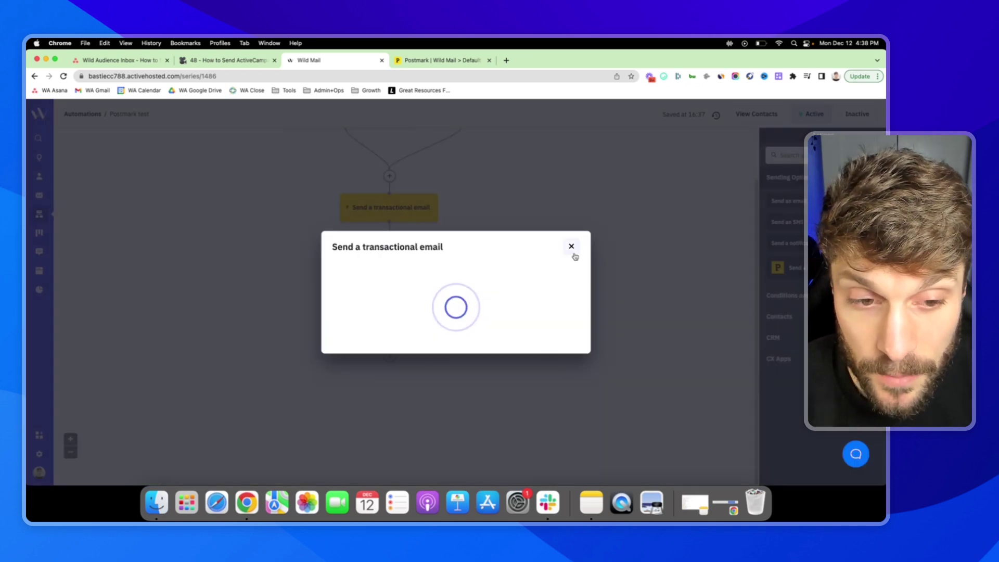
{"action": "left_click", "coordinate": [561, 303]}
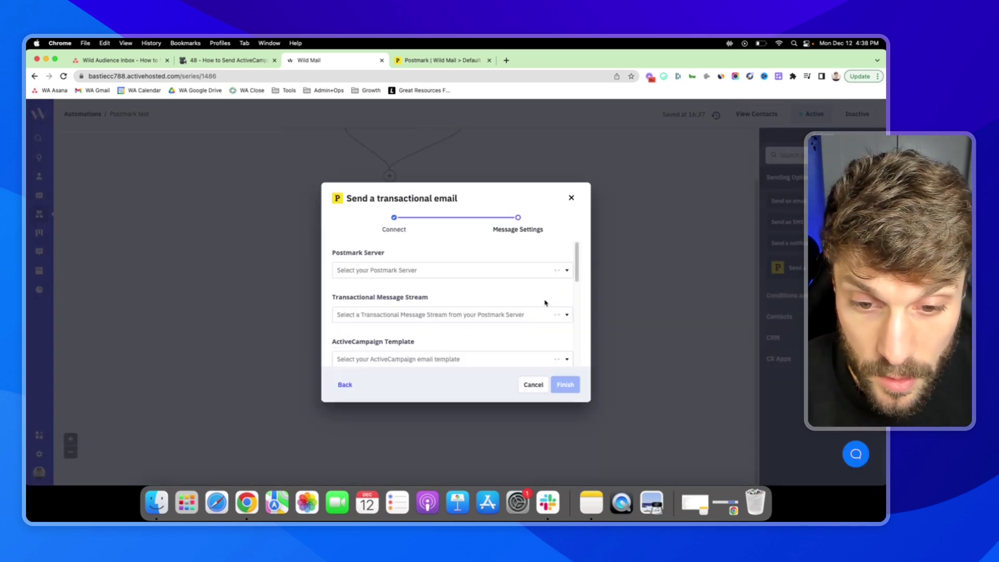
{"action": "left_click", "coordinate": [402, 269]}
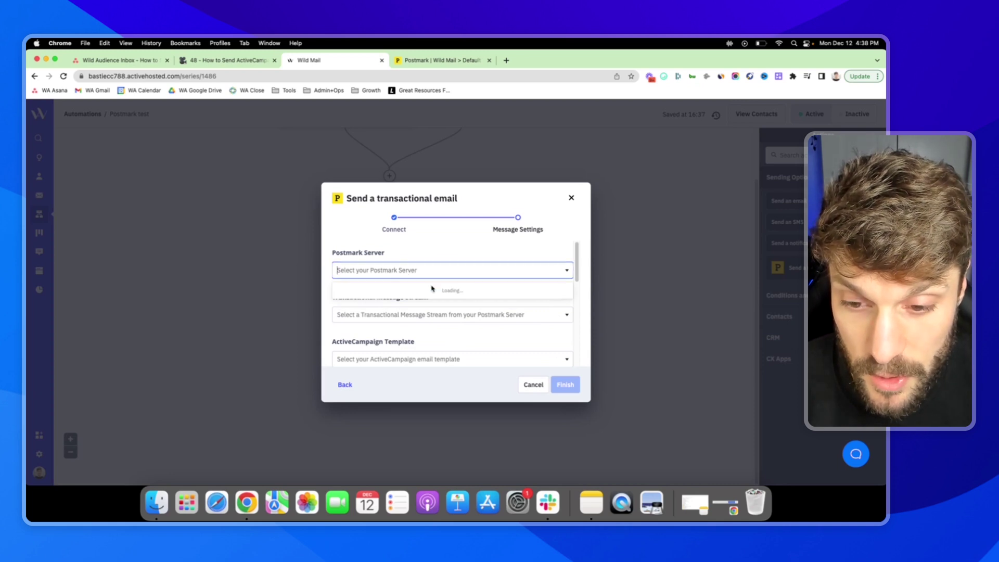
{"action": "left_click", "coordinate": [375, 336]}
{"action": "left_click", "coordinate": [421, 316]}
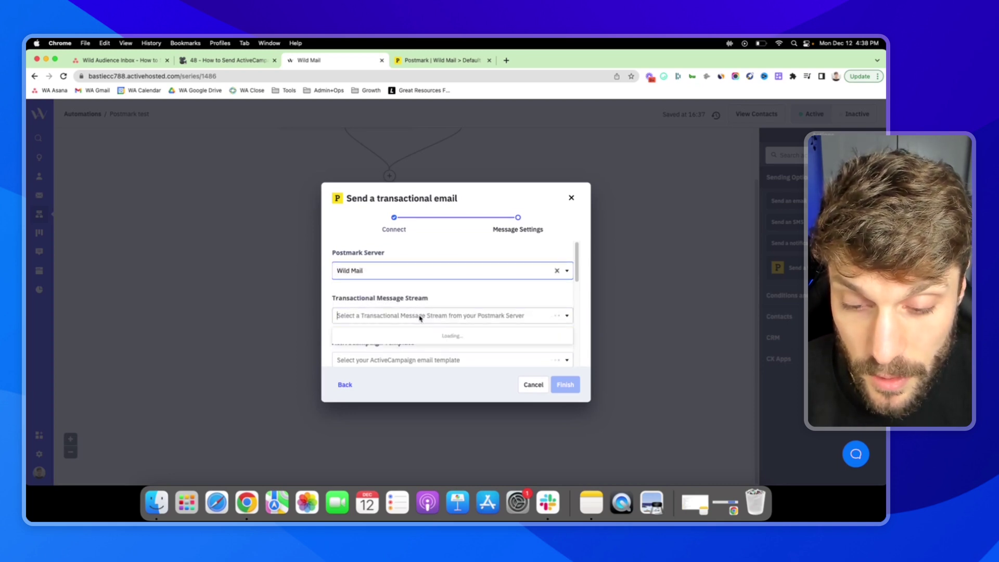
{"action": "left_click", "coordinate": [408, 336]}
Use the Text Email template with subject 'Your trial is ending' sent from the support address.
{"action": "scroll", "coordinate": [400, 343], "scroll_direction": "down", "scroll_amount": 2}
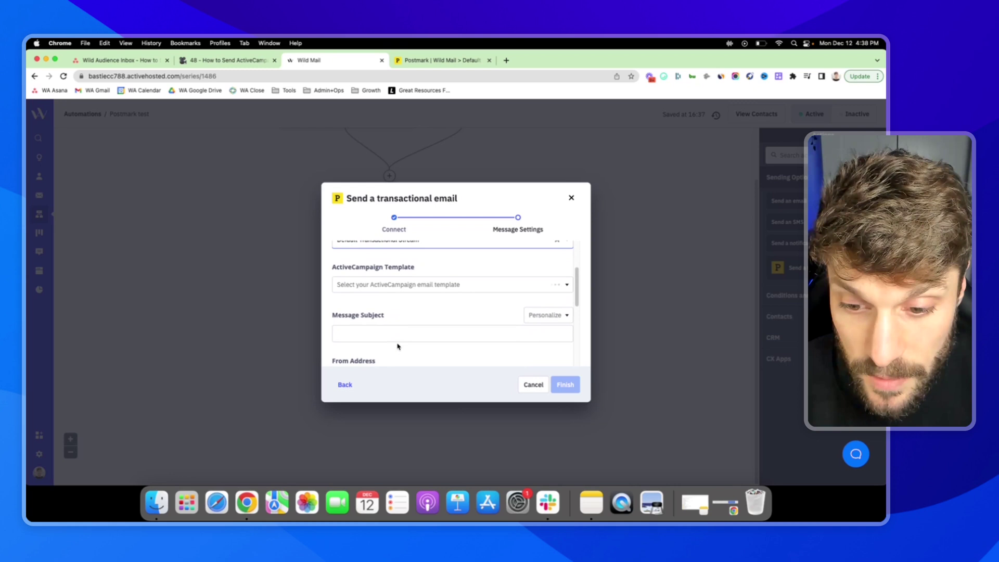
{"action": "left_click", "coordinate": [401, 290]}
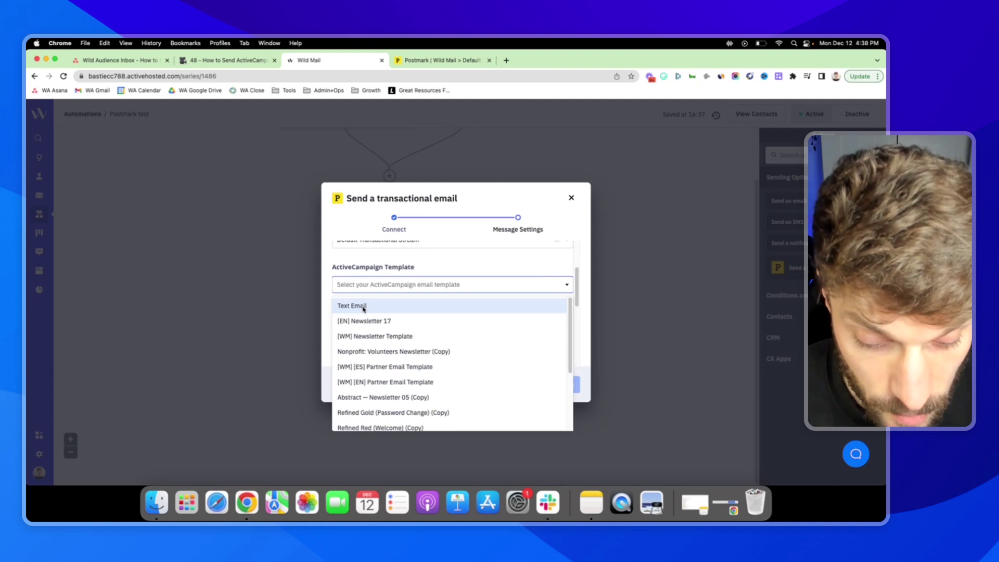
{"action": "left_click", "coordinate": [364, 309]}
{"action": "scroll", "coordinate": [407, 314], "scroll_direction": "down", "scroll_amount": 1}
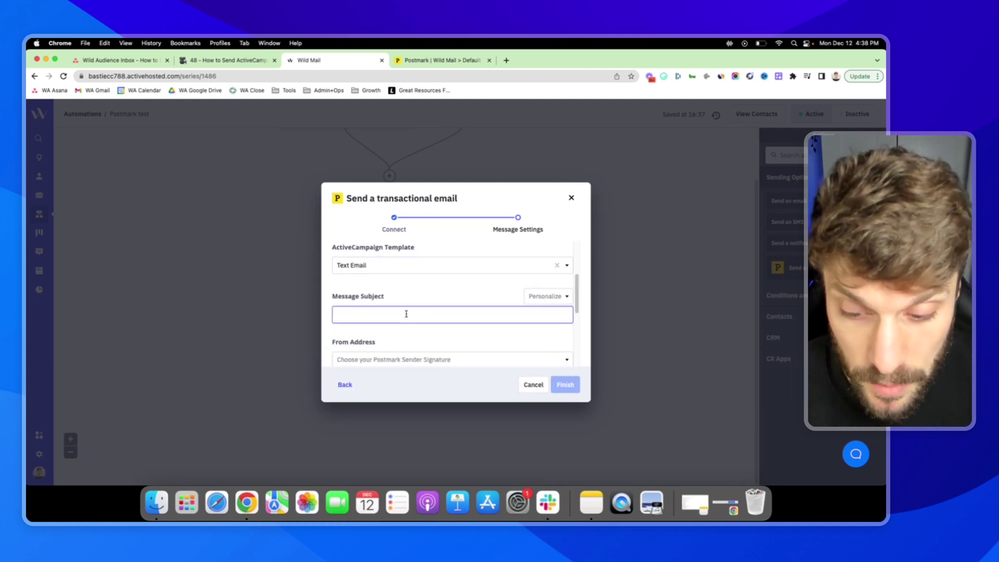
{"action": "type", "text": "Yu"}
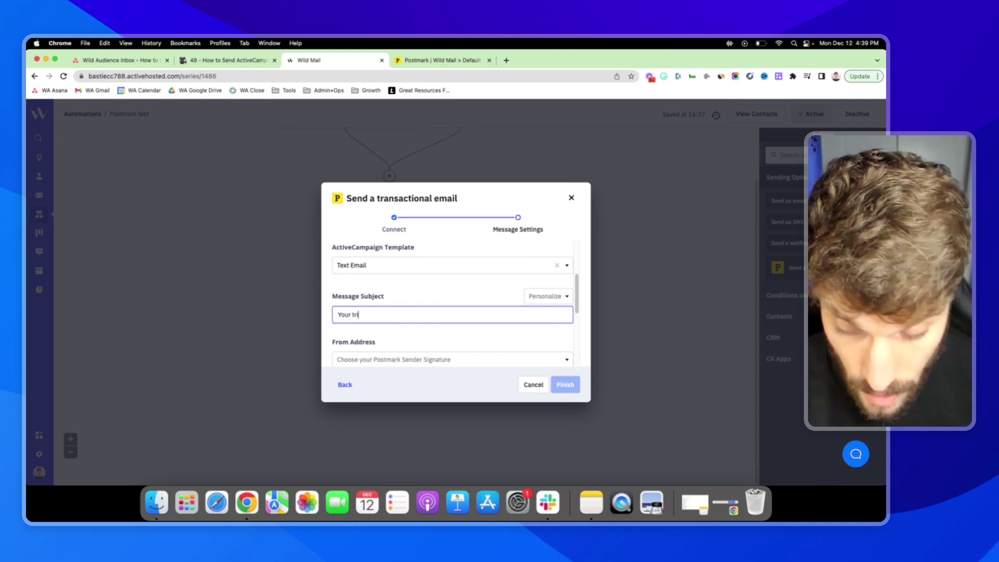
{"action": "type", "text": "ur trial is ending"}
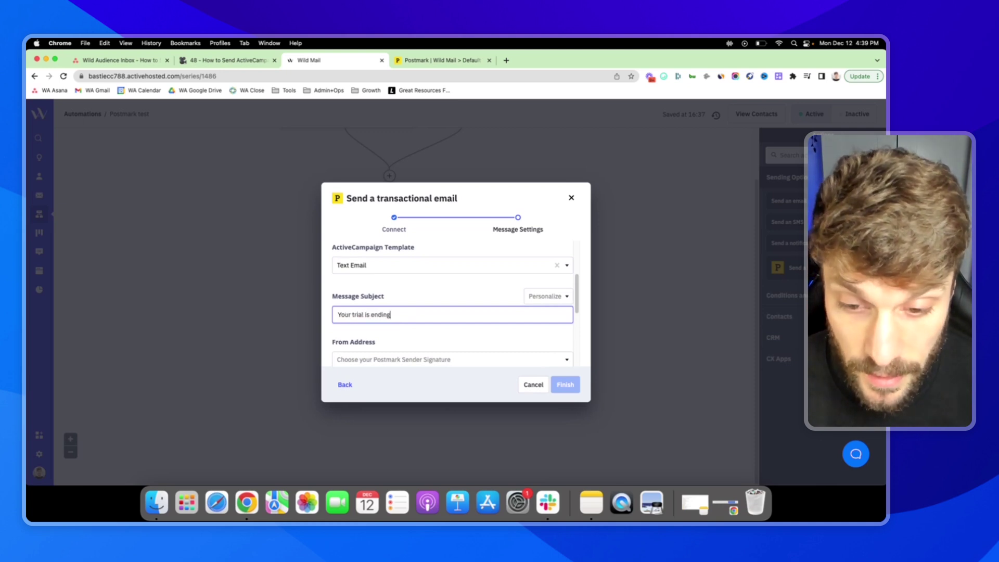
{"action": "left_click", "coordinate": [408, 360]}
{"action": "left_click", "coordinate": [394, 372]}
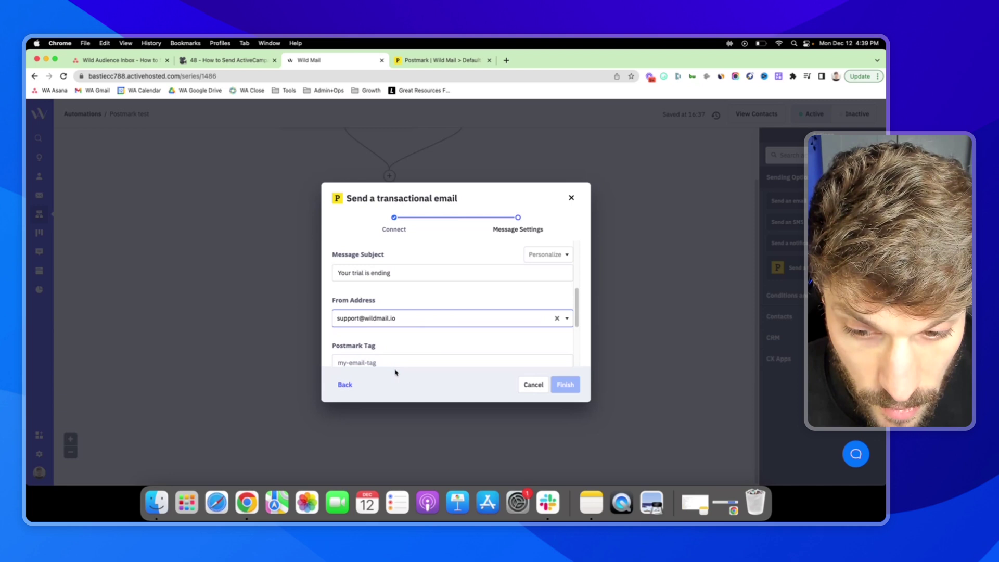
Tag the email 'test', turn on open and link tracking, and finish the step.
{"action": "scroll", "coordinate": [420, 316], "scroll_direction": "down", "scroll_amount": 3}
{"action": "left_click", "coordinate": [397, 291]}
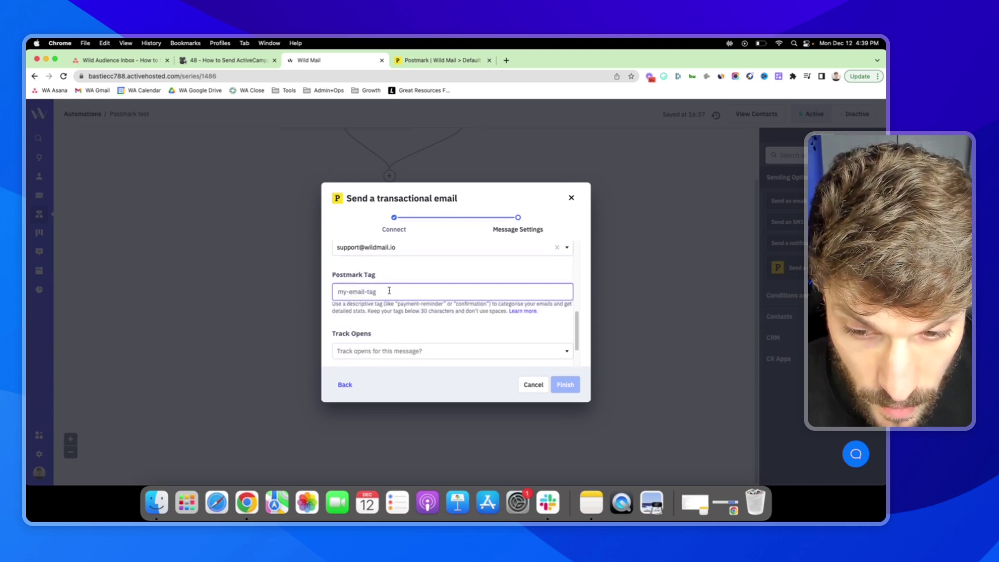
{"action": "type", "text": "test"}
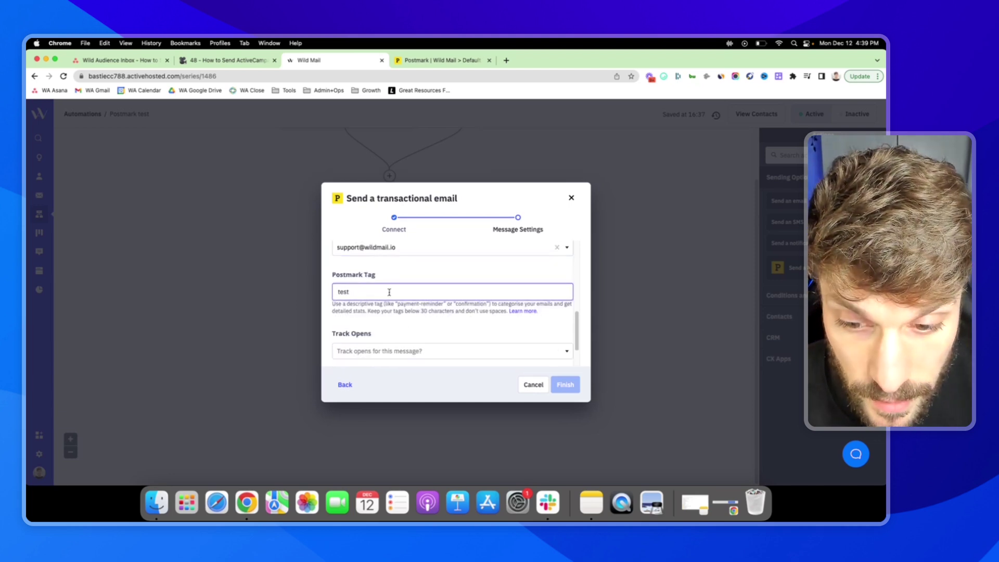
{"action": "scroll", "coordinate": [468, 333], "scroll_direction": "down", "scroll_amount": 1}
{"action": "left_click", "coordinate": [469, 338]}
{"action": "left_click", "coordinate": [431, 355]}
{"action": "scroll", "coordinate": [430, 357], "scroll_direction": "down", "scroll_amount": 1}
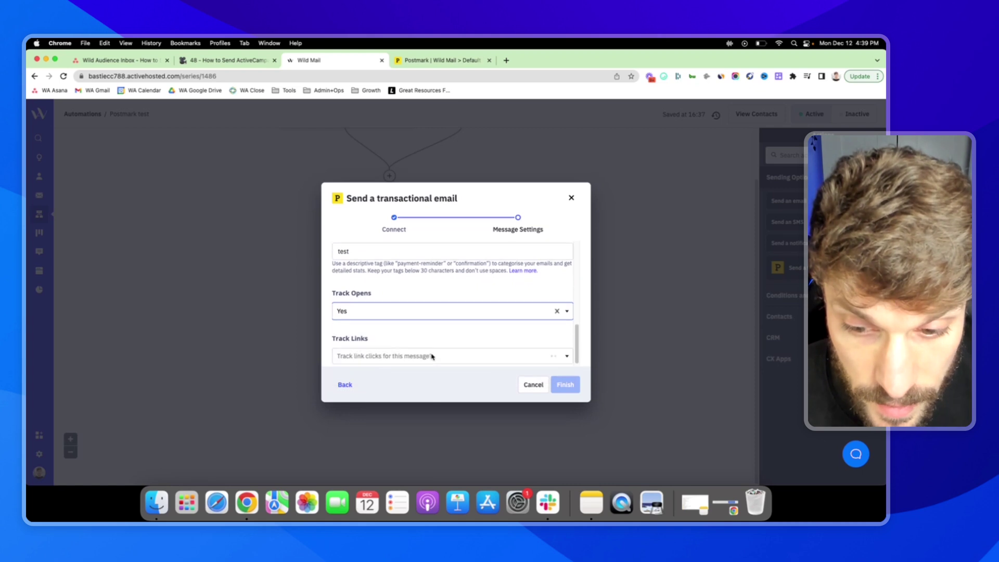
{"action": "left_click", "coordinate": [432, 356]}
{"action": "left_click", "coordinate": [392, 368]}
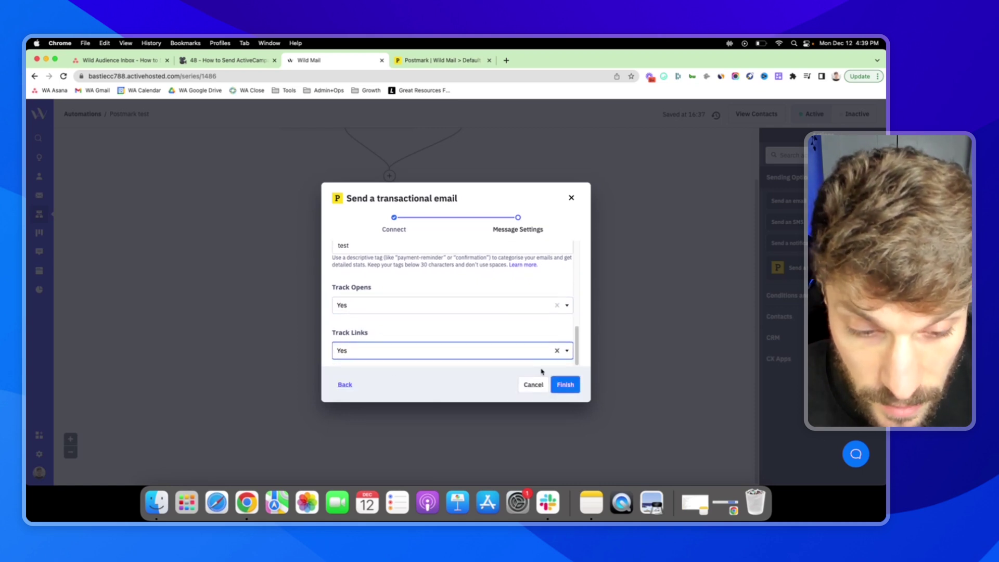
{"action": "left_click", "coordinate": [566, 384]}
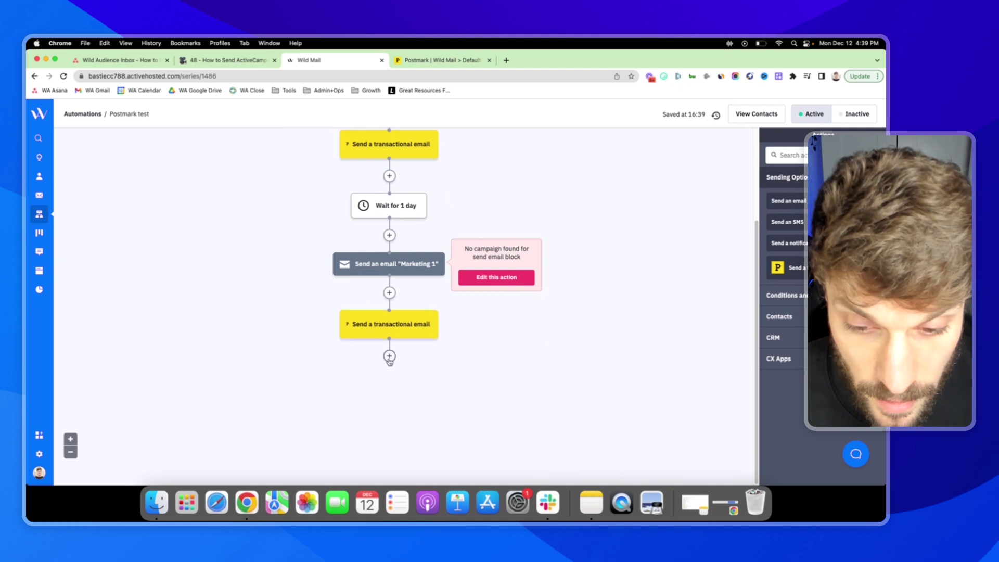
Add an If/Else at the end checking whether the contact has tag STATUS: Customer.
{"action": "left_click", "coordinate": [390, 357]}
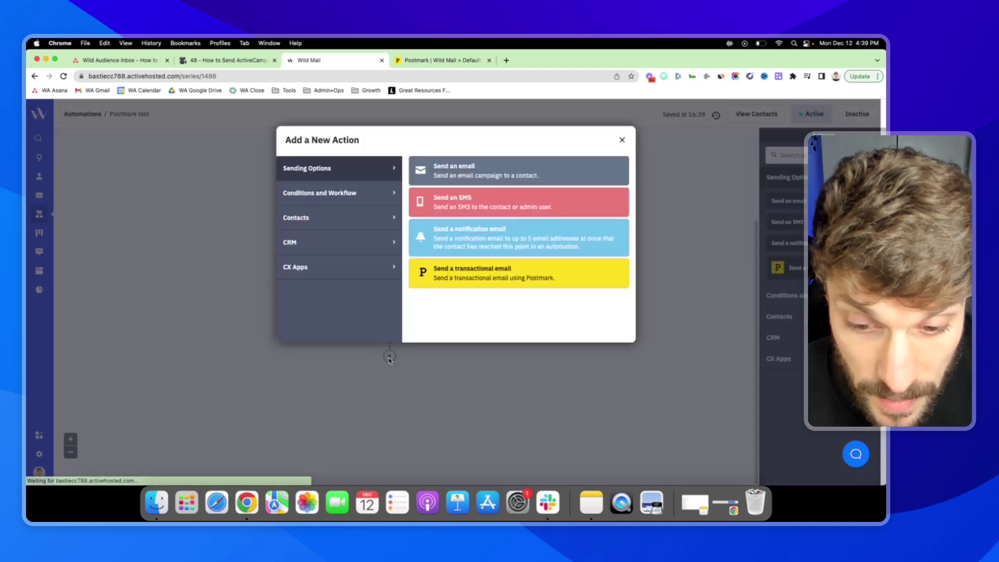
{"action": "left_click", "coordinate": [358, 196]}
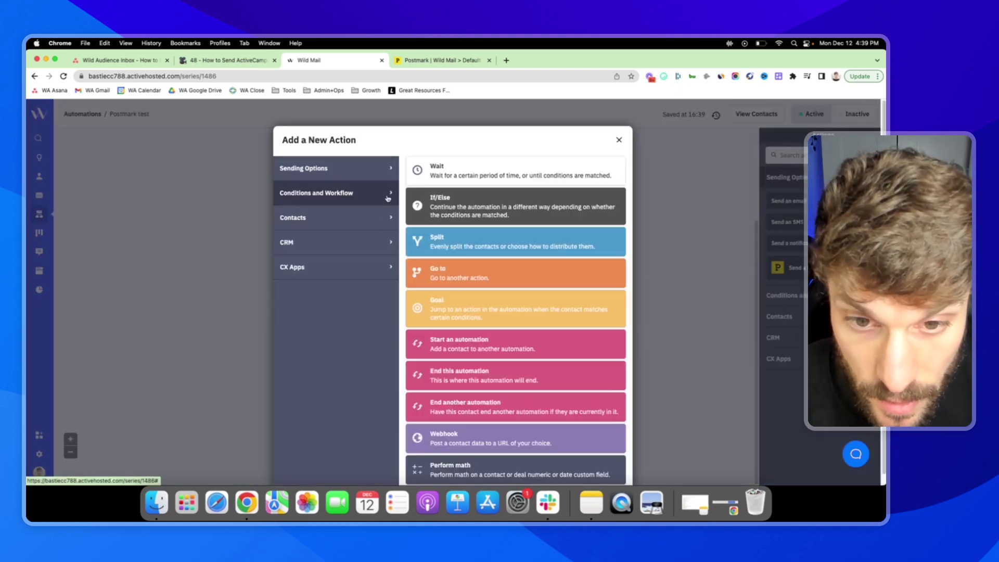
{"action": "left_click", "coordinate": [460, 205]}
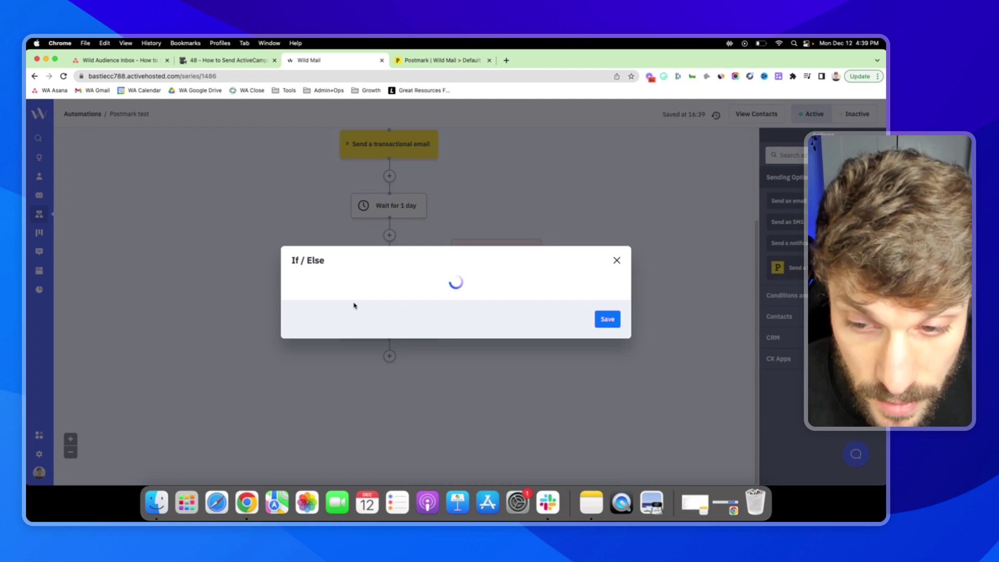
{"action": "left_click", "coordinate": [367, 266]}
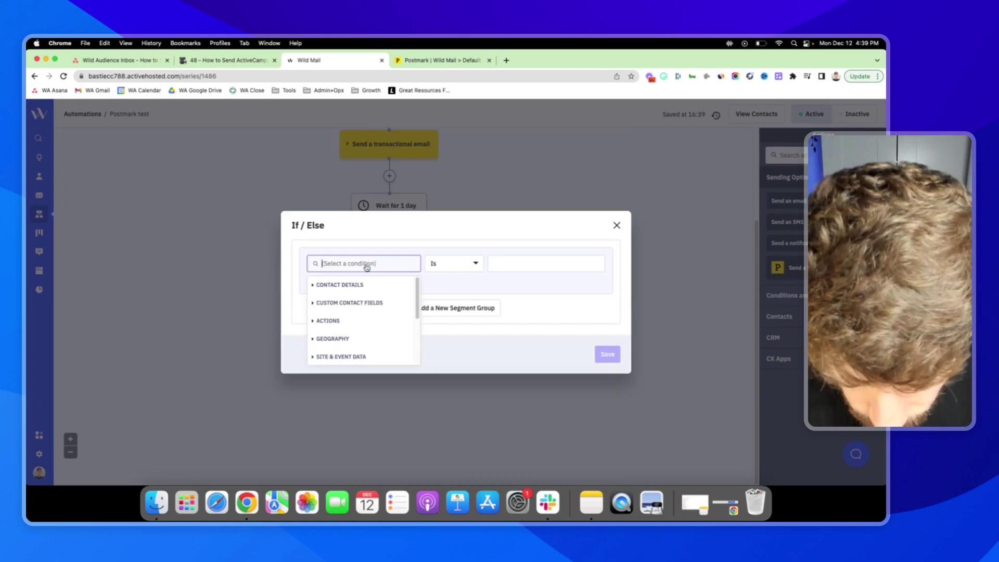
{"action": "type", "text": "tag"}
{"action": "key", "text": "Return"}
{"action": "left_click", "coordinate": [535, 264]}
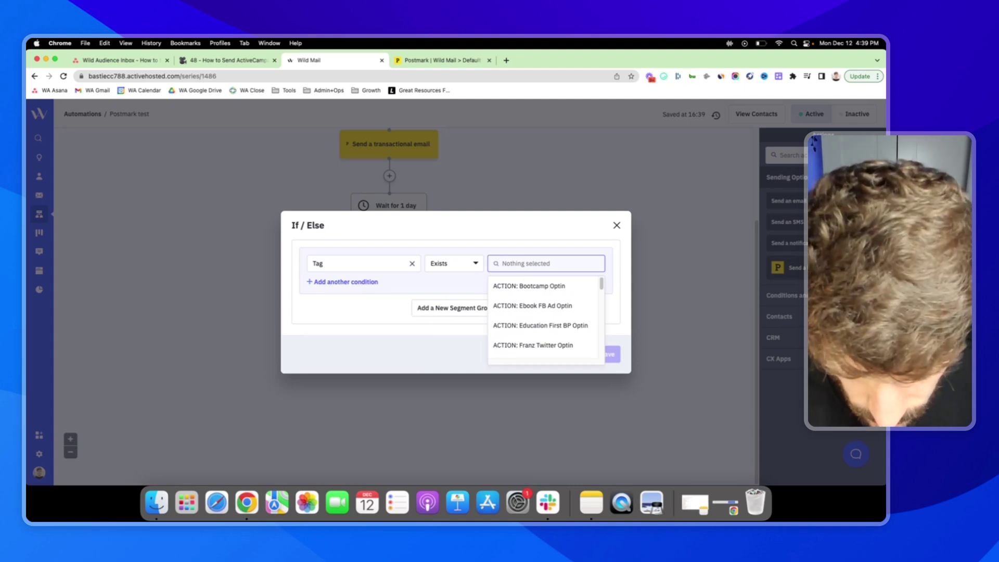
{"action": "type", "text": "wmx"}
{"action": "scroll", "coordinate": [526, 320], "scroll_direction": "down", "scroll_amount": 5}
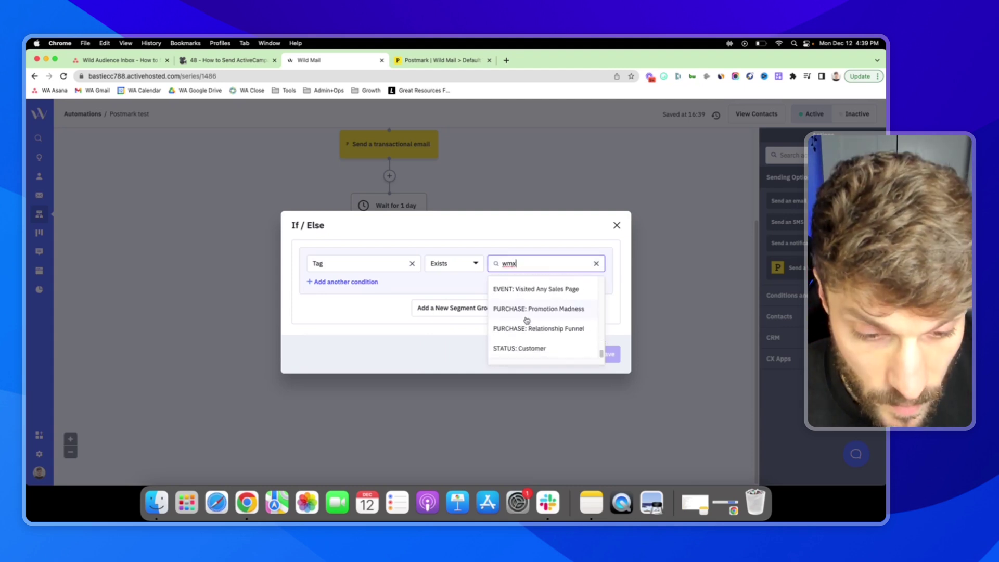
{"action": "left_click", "coordinate": [547, 348]}
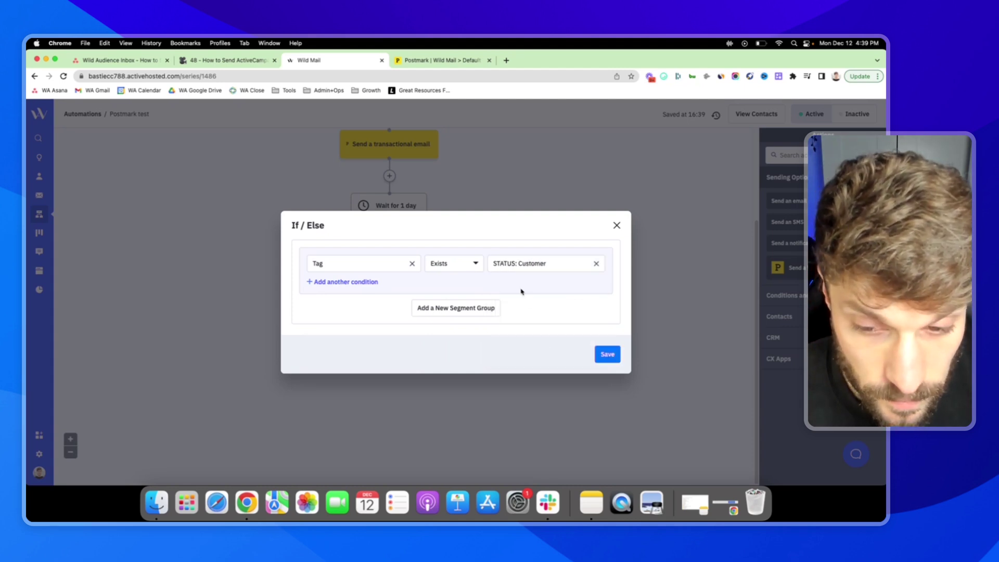
{"action": "left_click", "coordinate": [604, 355]}
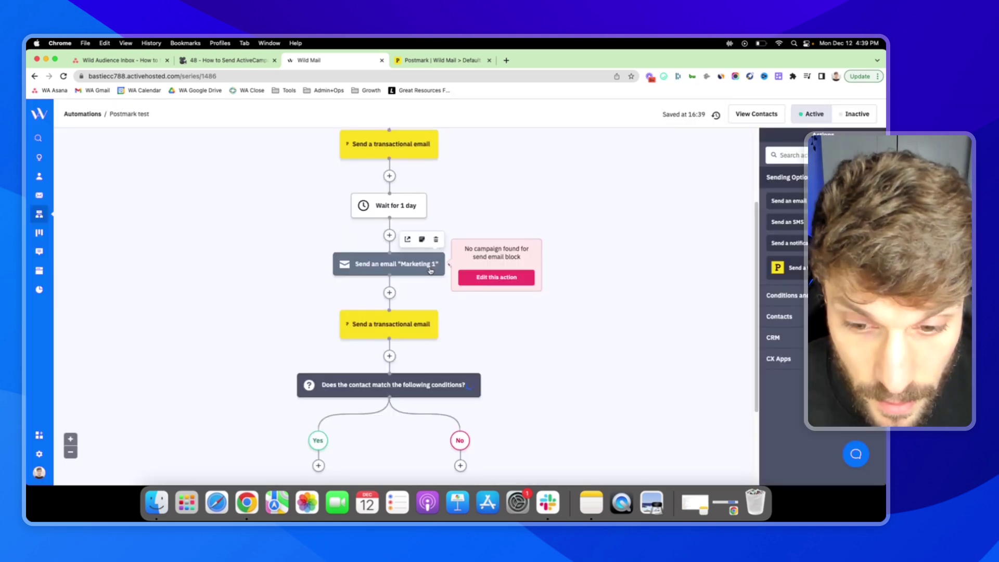
Insert a 1-day wait between the second transactional email and the If/Else.
{"action": "scroll", "coordinate": [414, 360], "scroll_direction": "down", "scroll_amount": 4}
{"action": "mouse_move", "coordinate": [385, 256]}
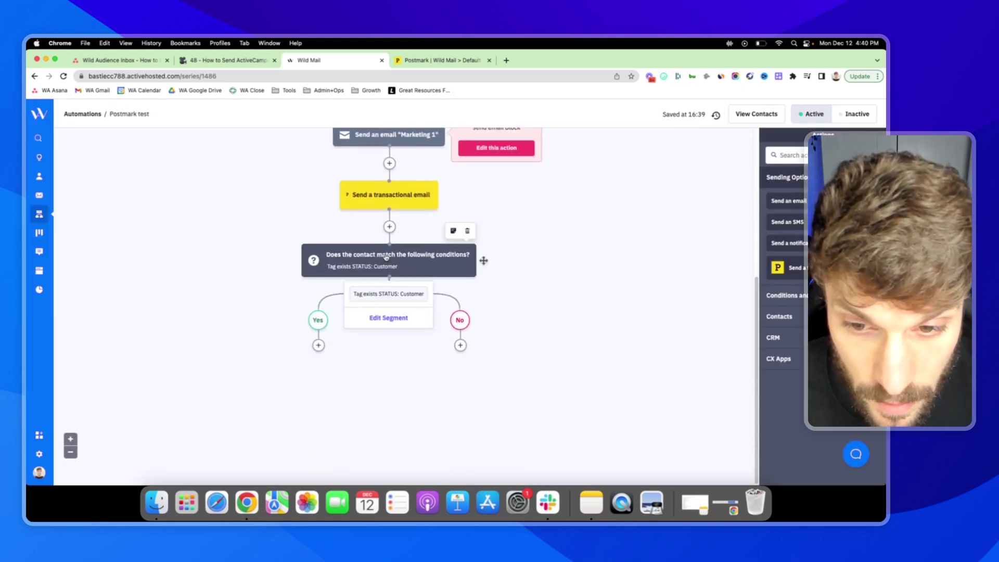
{"action": "left_click", "coordinate": [389, 227]}
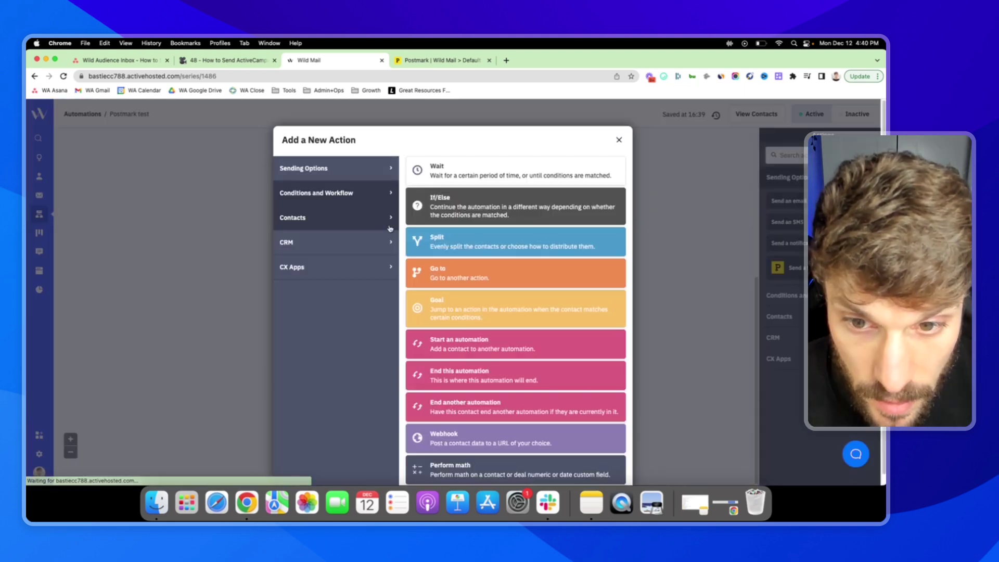
{"action": "left_click", "coordinate": [451, 172]}
{"action": "left_click", "coordinate": [319, 275]}
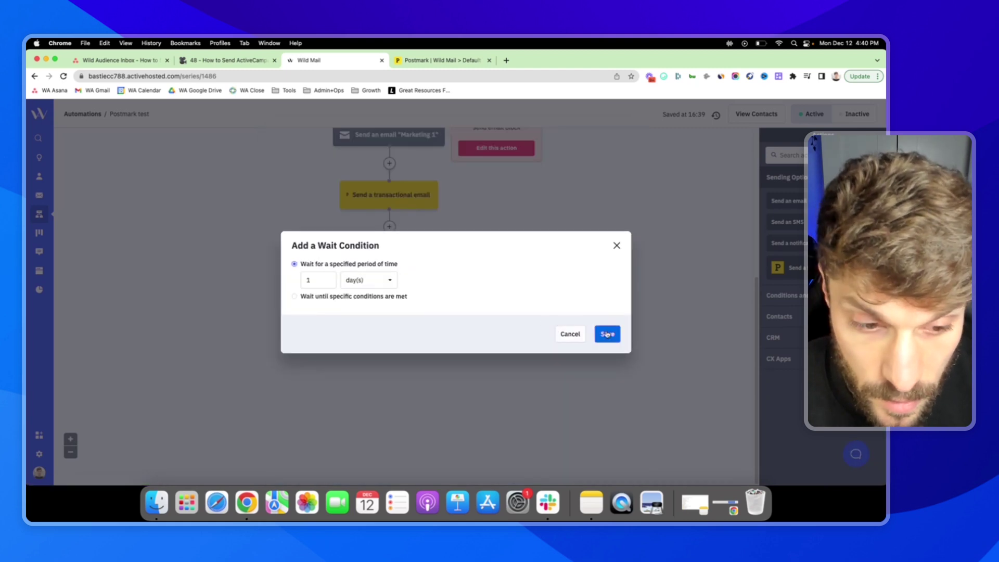
{"action": "left_click", "coordinate": [606, 335]}
{"action": "scroll", "coordinate": [388, 326], "scroll_direction": "down", "scroll_amount": 2}
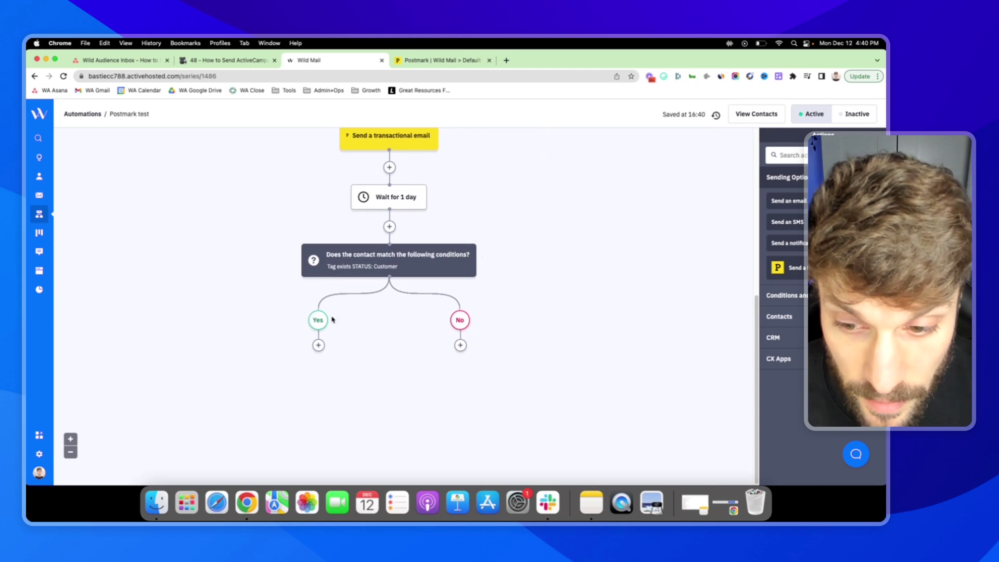
End the automation on the Yes branch of the customer-tag condition.
{"action": "scroll", "coordinate": [380, 298], "scroll_direction": "up", "scroll_amount": 1}
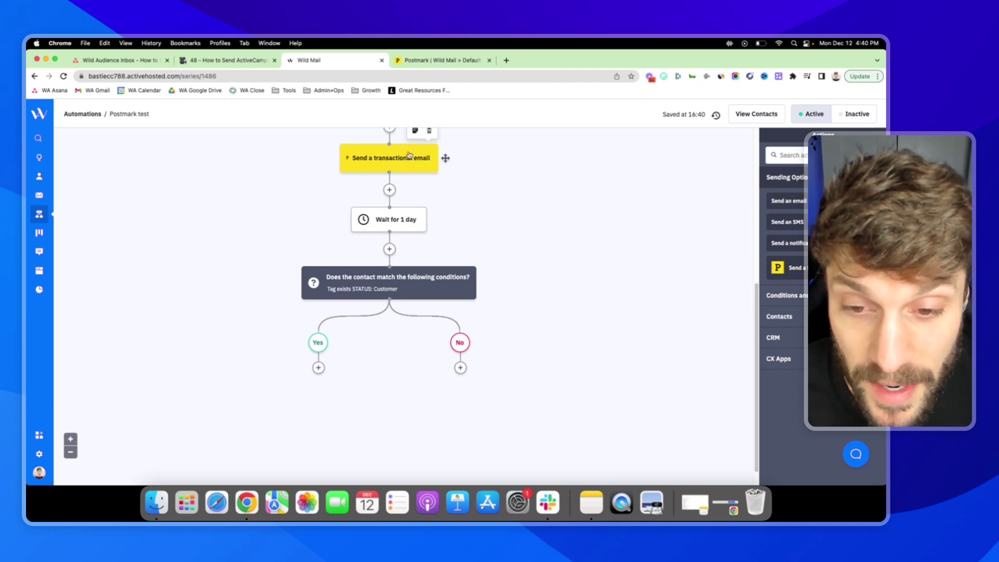
{"action": "scroll", "coordinate": [385, 284], "scroll_direction": "down", "scroll_amount": 1}
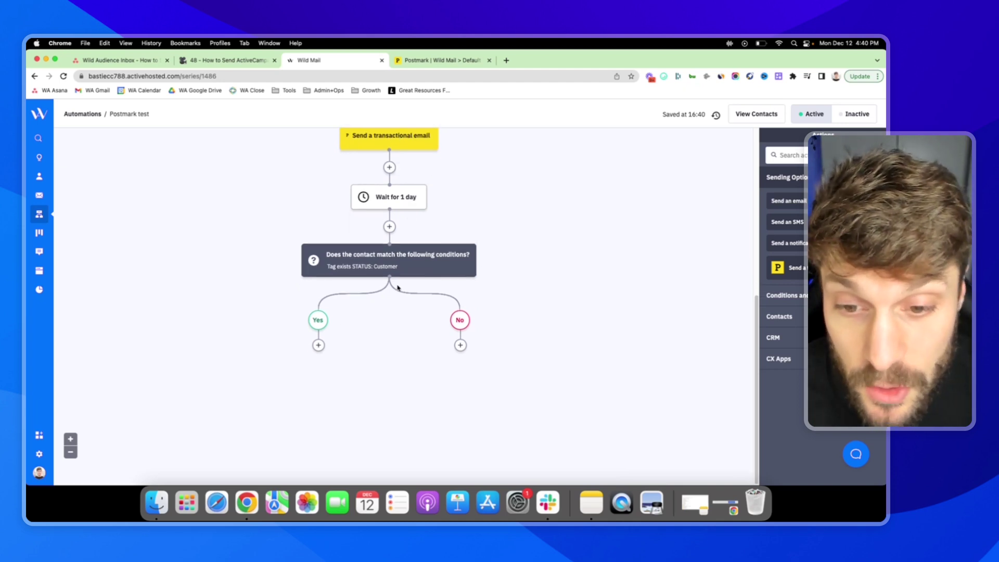
{"action": "mouse_move", "coordinate": [378, 296]}
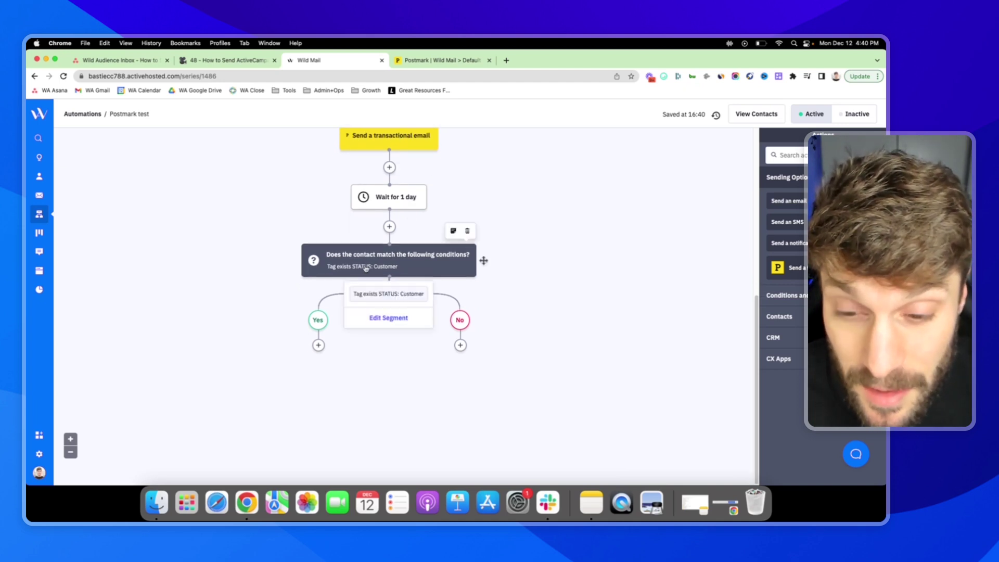
{"action": "left_click", "coordinate": [319, 345]}
{"action": "left_click", "coordinate": [464, 377]}
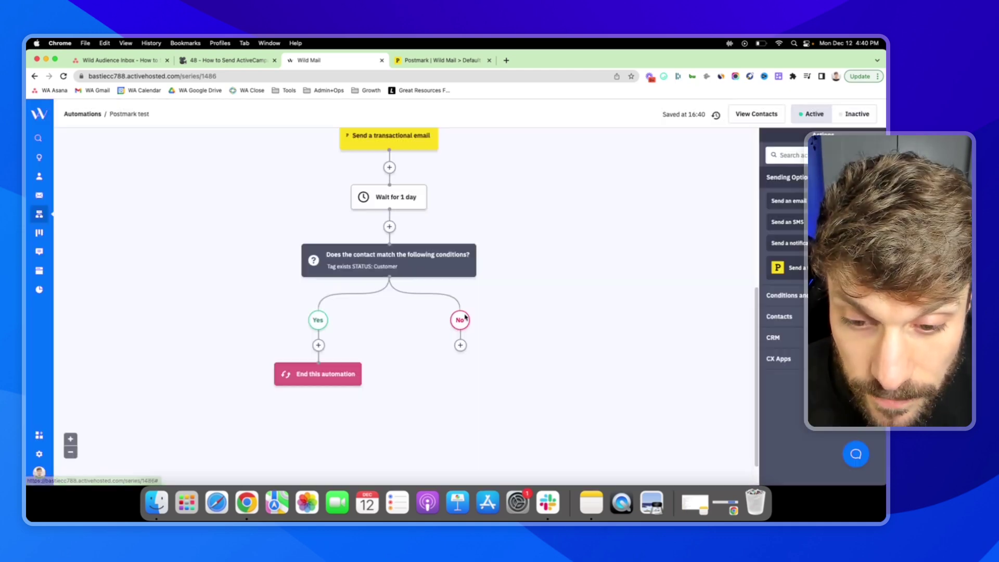
Browse the Sending Options and Conditions and Workflow actions for the No branch.
{"action": "left_click", "coordinate": [462, 347]}
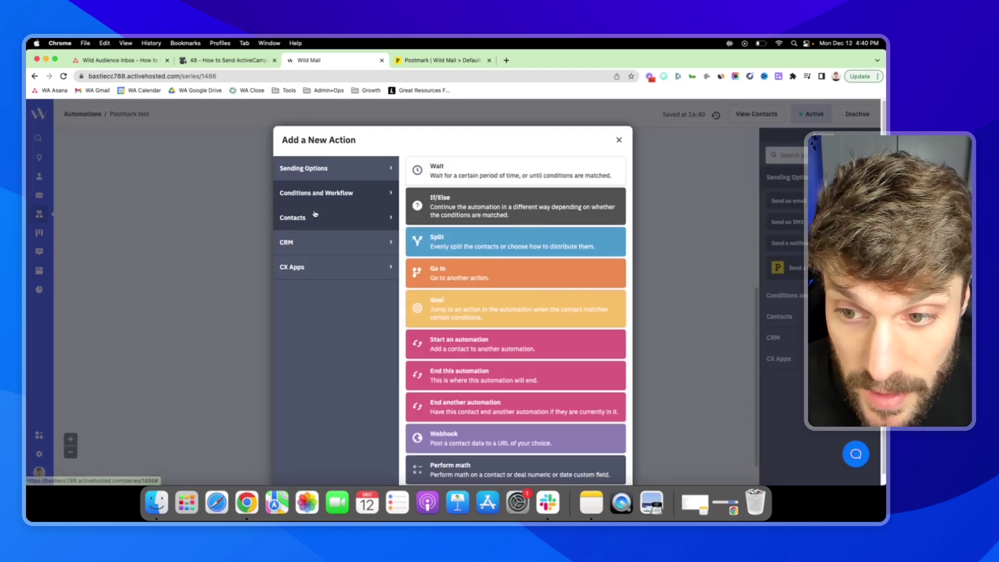
{"action": "left_click", "coordinate": [321, 176]}
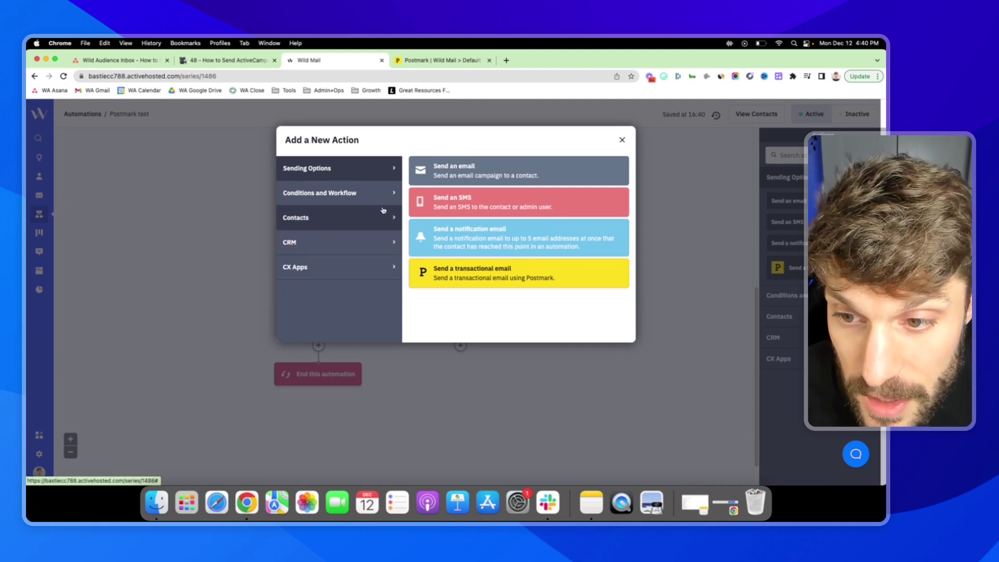
{"action": "left_click", "coordinate": [351, 203]}
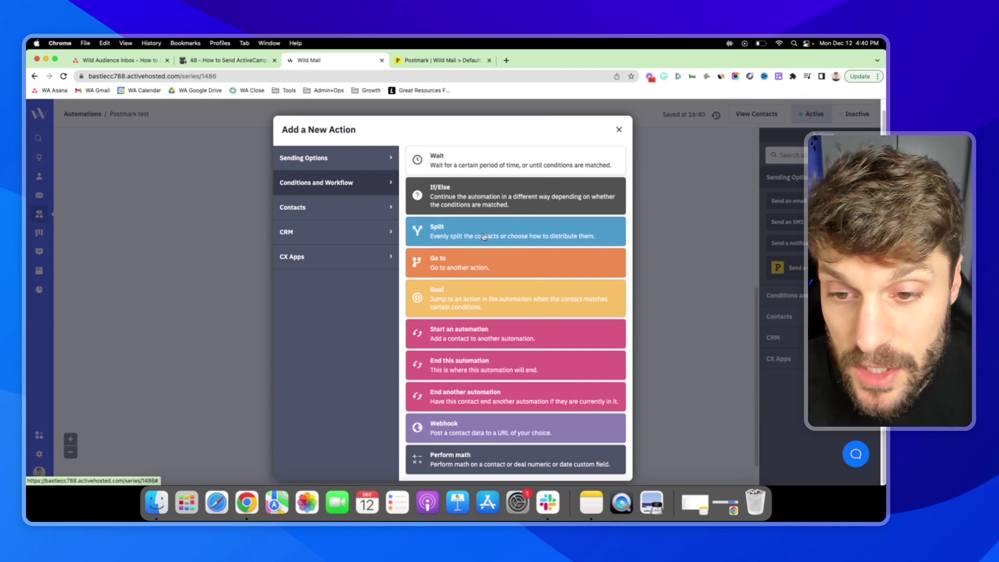
Dismiss the No-branch action picker without adding anything, then review the whole automation.
{"action": "left_click", "coordinate": [617, 131]}
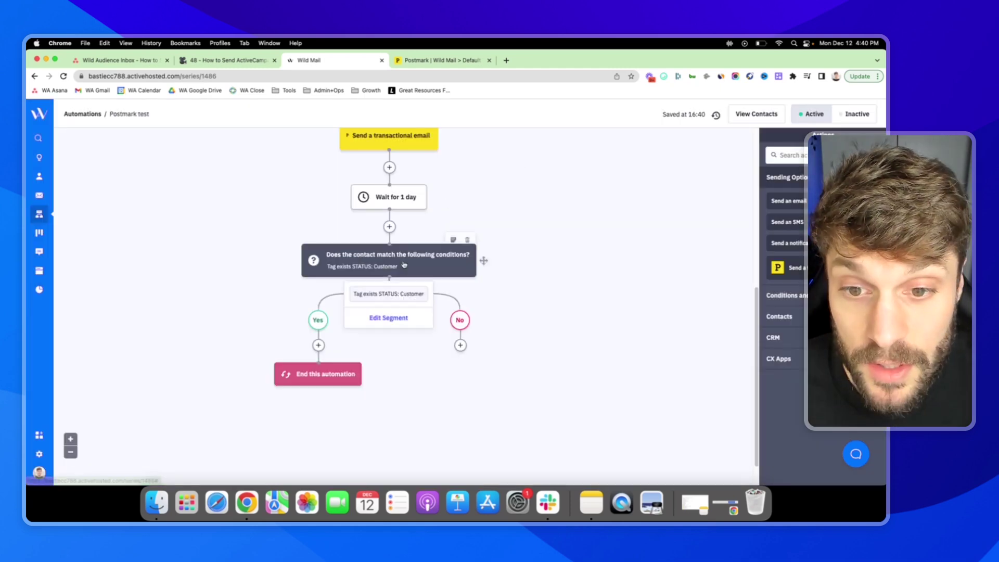
{"action": "scroll", "coordinate": [404, 261], "scroll_direction": "up", "scroll_amount": 10}
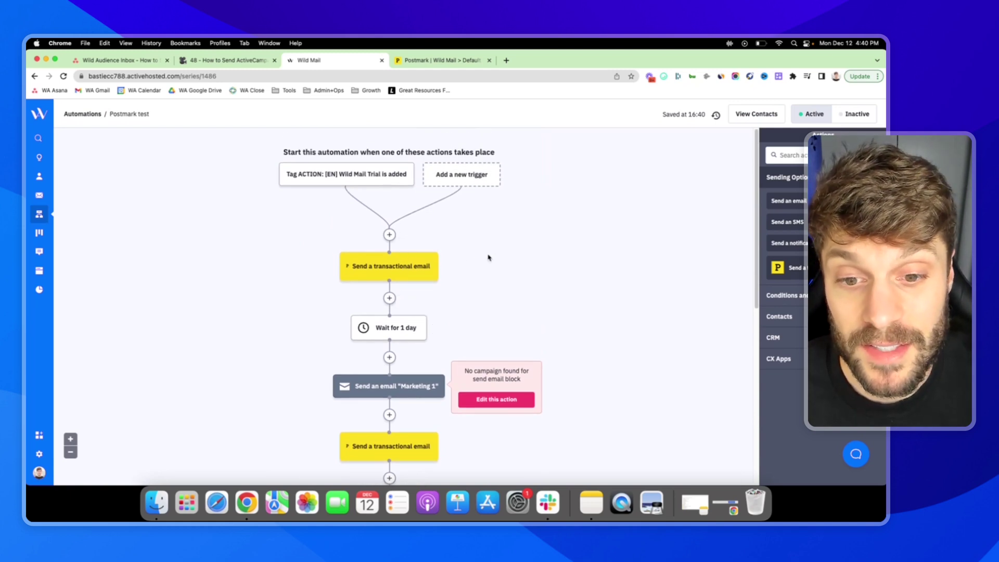
{"action": "mouse_move", "coordinate": [437, 251]}
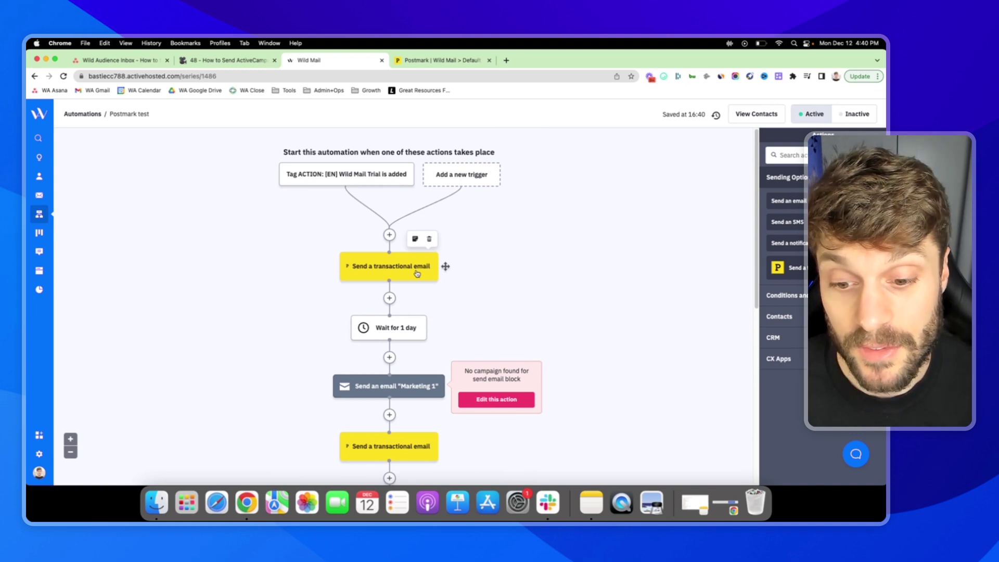
{"action": "scroll", "coordinate": [411, 312], "scroll_direction": "down", "scroll_amount": 5}
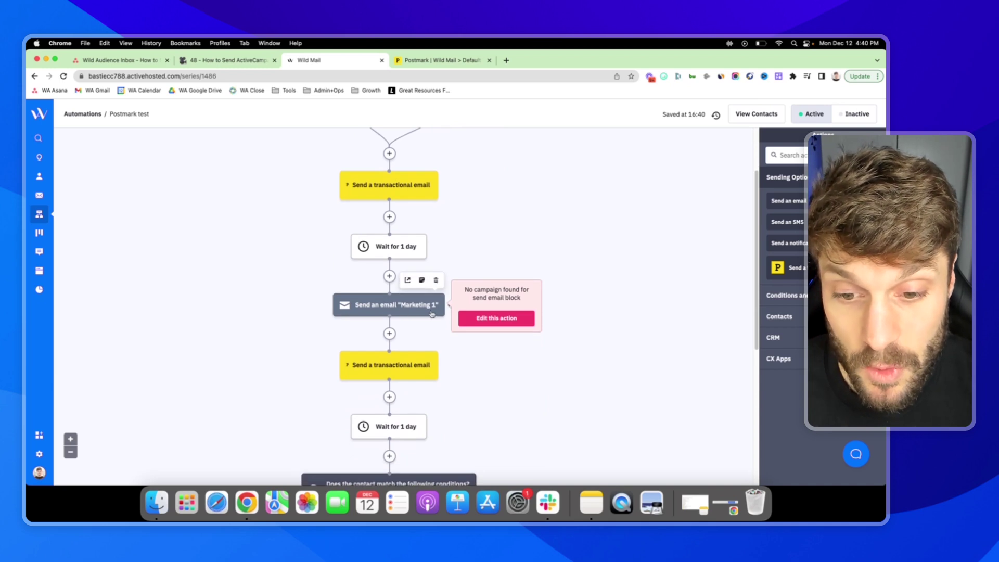
{"action": "scroll", "coordinate": [404, 303], "scroll_direction": "up", "scroll_amount": 1}
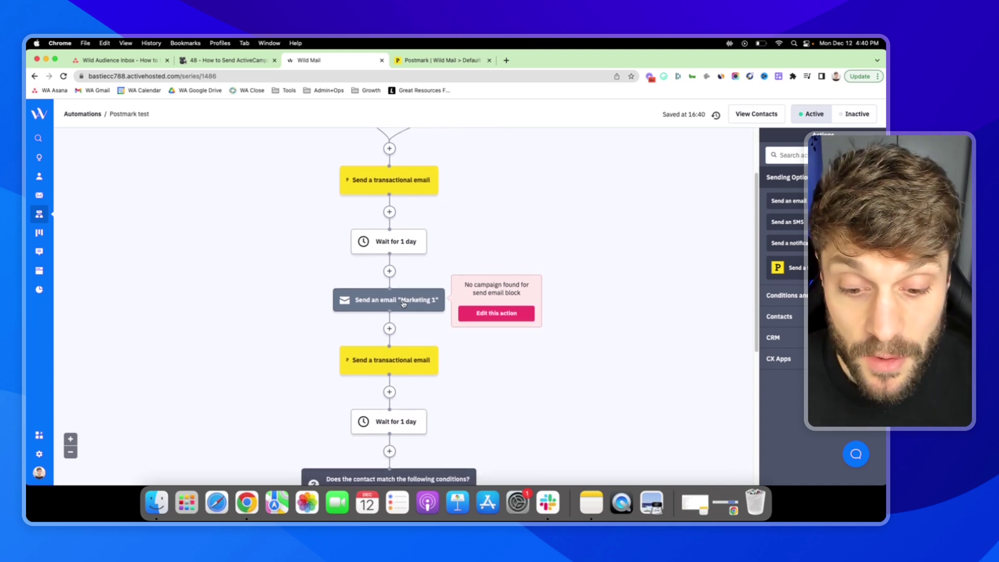